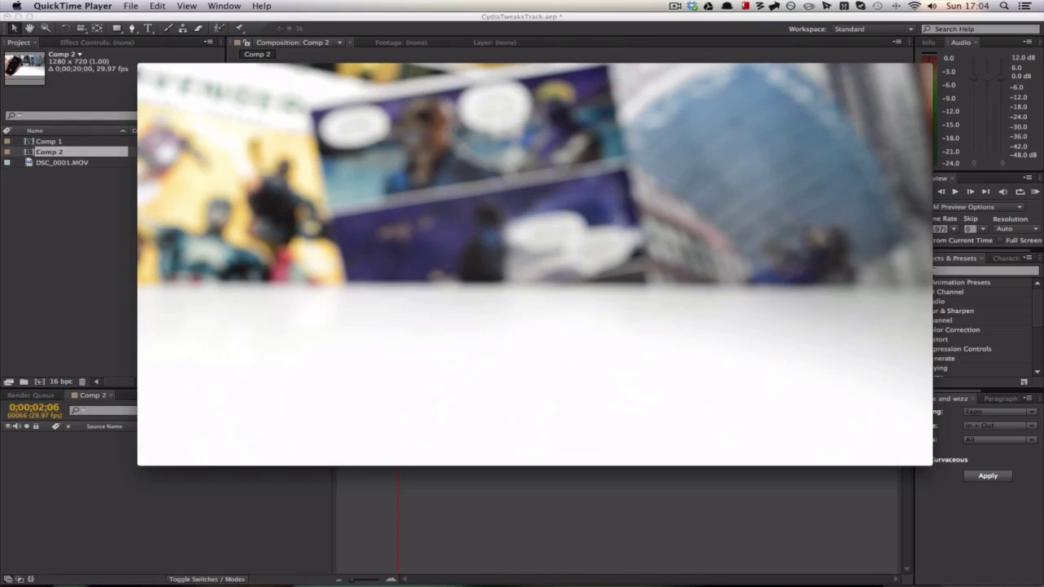
# Step: Play the CydiaTweaksTrack.mp4 preview to its 00:20 end in QuickTime Player, then close the window
pyautogui.moveTo(634, 135)
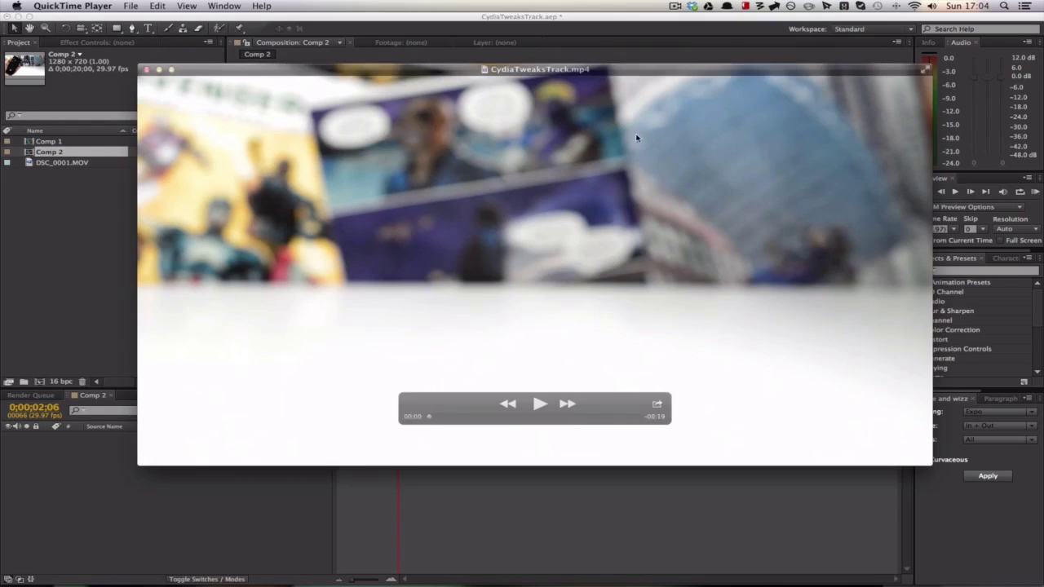
pyautogui.click(538, 403)
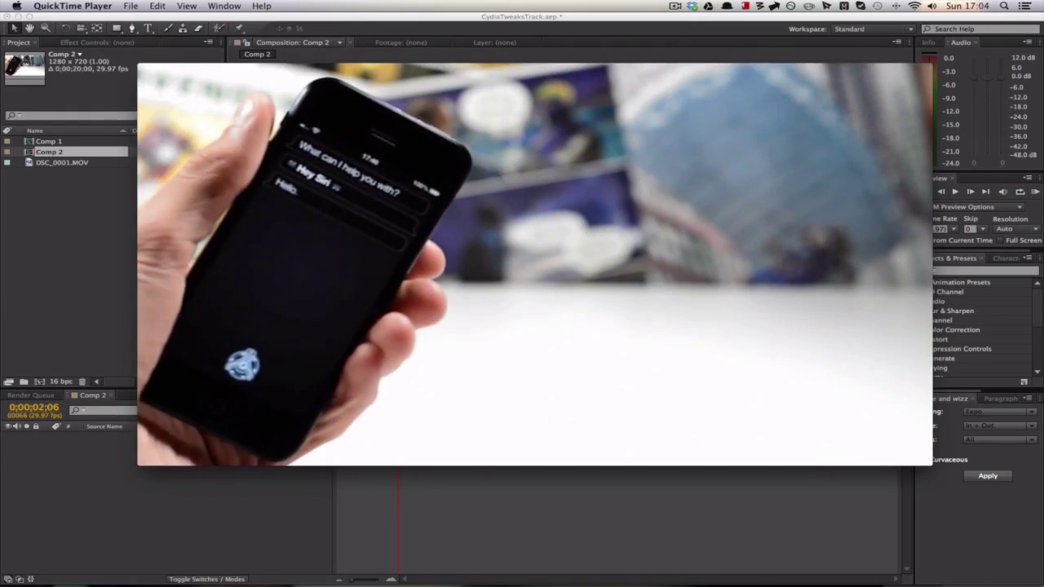
pyautogui.moveTo(523, 159)
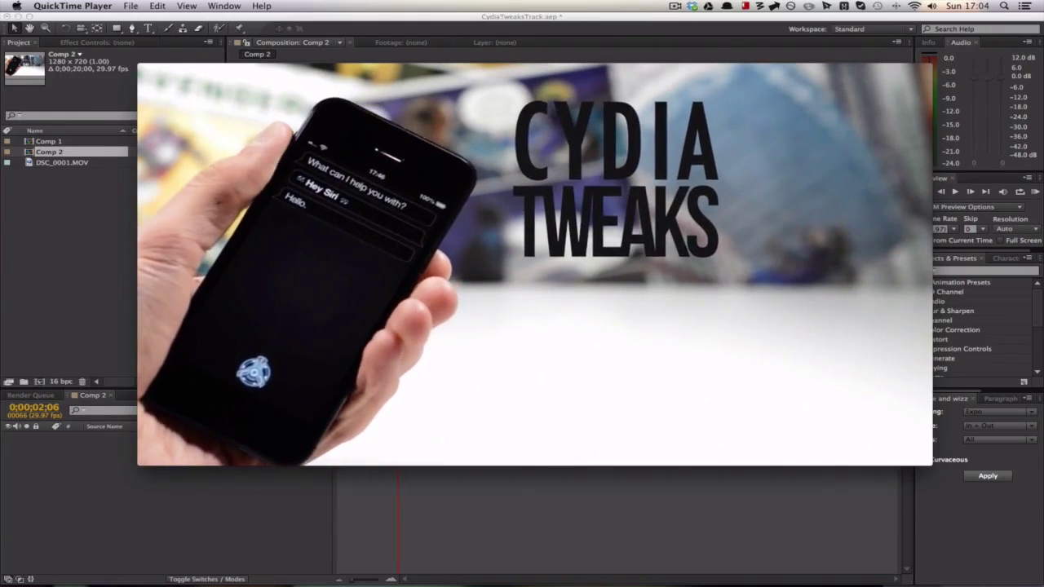
pyautogui.moveTo(324, 314)
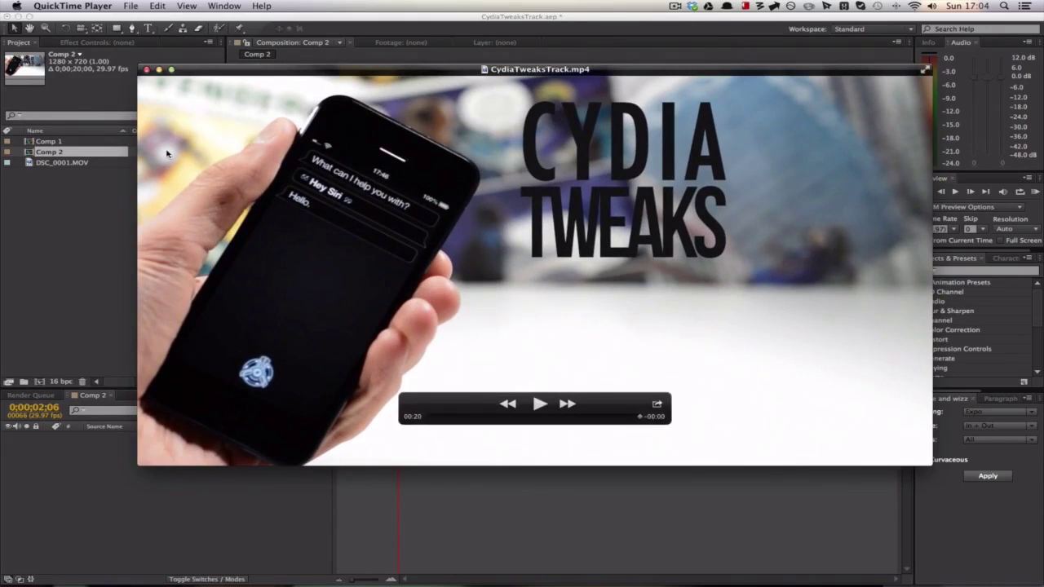
pyautogui.click(148, 70)
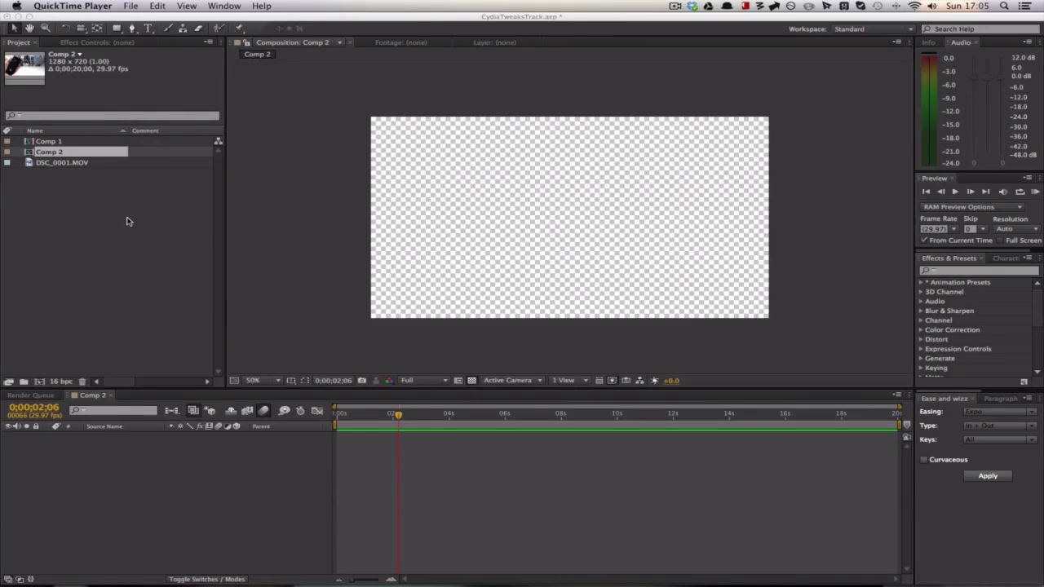
# Step: Drag DSC_0001.MOV from the Project panel into the Comp 2 timeline and scrub to 0;00;03;22
pyautogui.click(104, 164)
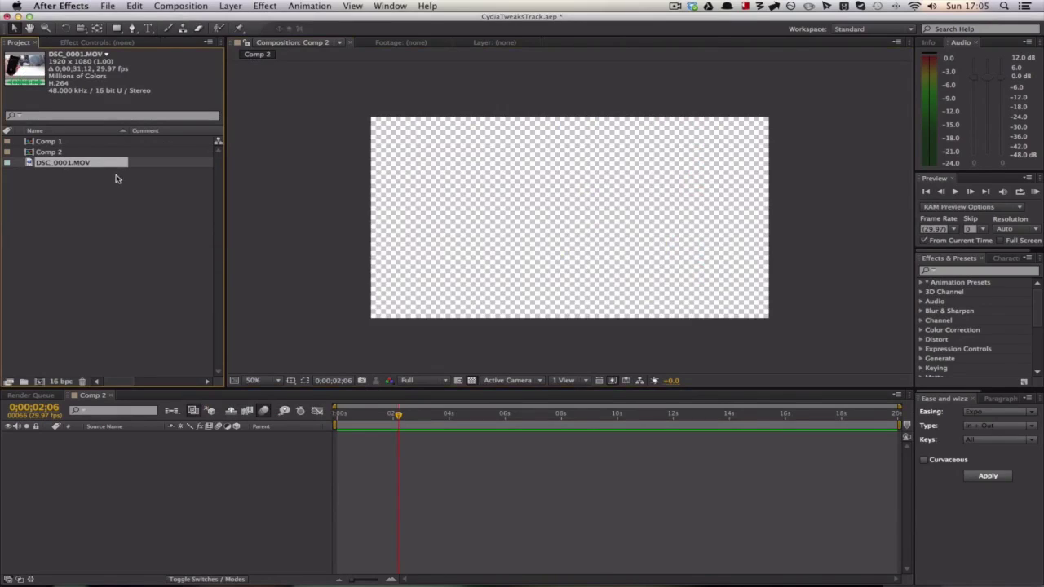
pyautogui.moveTo(89, 168)
pyautogui.mouseDown()
pyautogui.moveTo(443, 445)
pyautogui.moveTo(443, 456)
pyautogui.moveTo(392, 438)
pyautogui.moveTo(346, 438)
pyautogui.moveTo(388, 416)
pyautogui.moveTo(346, 416)
pyautogui.moveTo(419, 415)
pyautogui.mouseUp()
pyautogui.moveTo(499, 415); pyautogui.dragTo(442, 411)
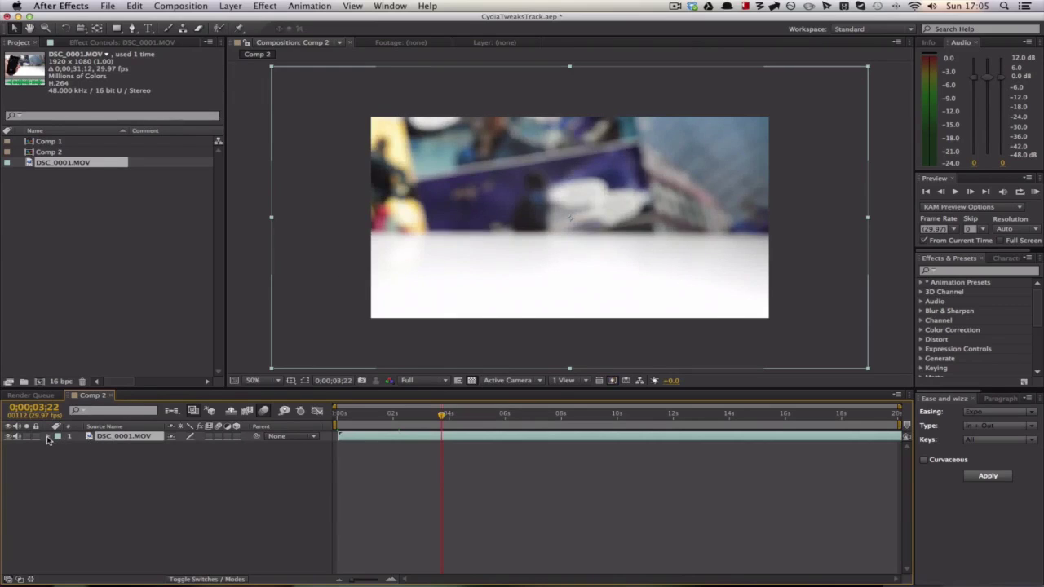
# Step: Set the DSC_0001.MOV layer's Scale to 66.7% so it fits the comp
pyautogui.press('s')
pyautogui.click(188, 446)
pyautogui.write('56')
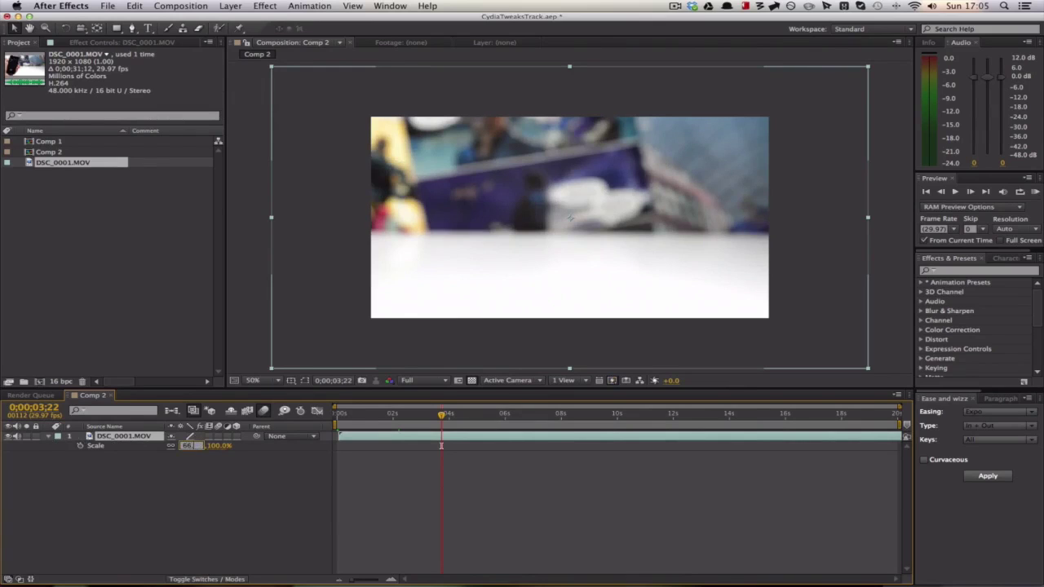
pyautogui.press('Return')
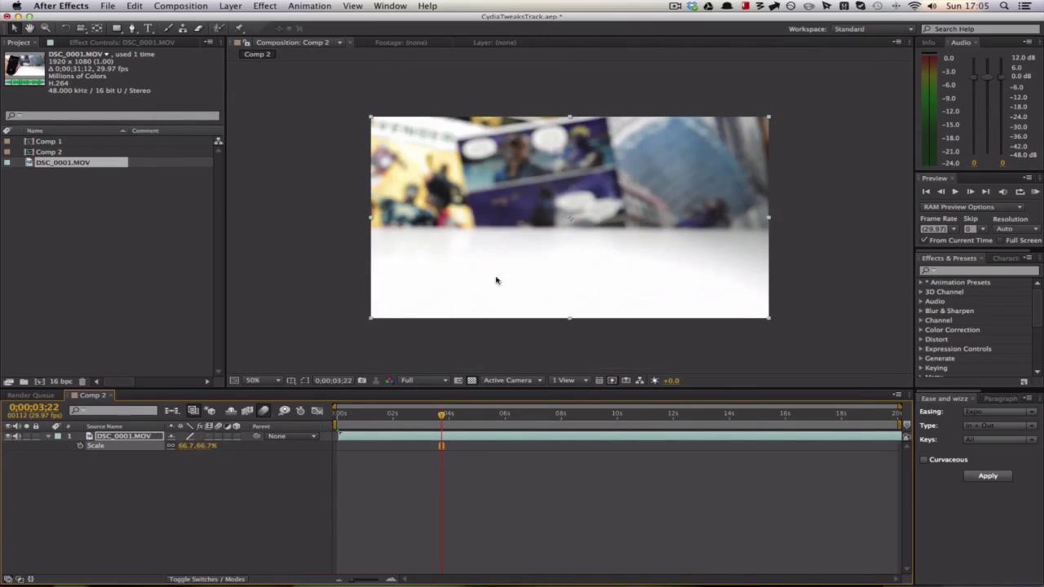
pyautogui.click(343, 277)
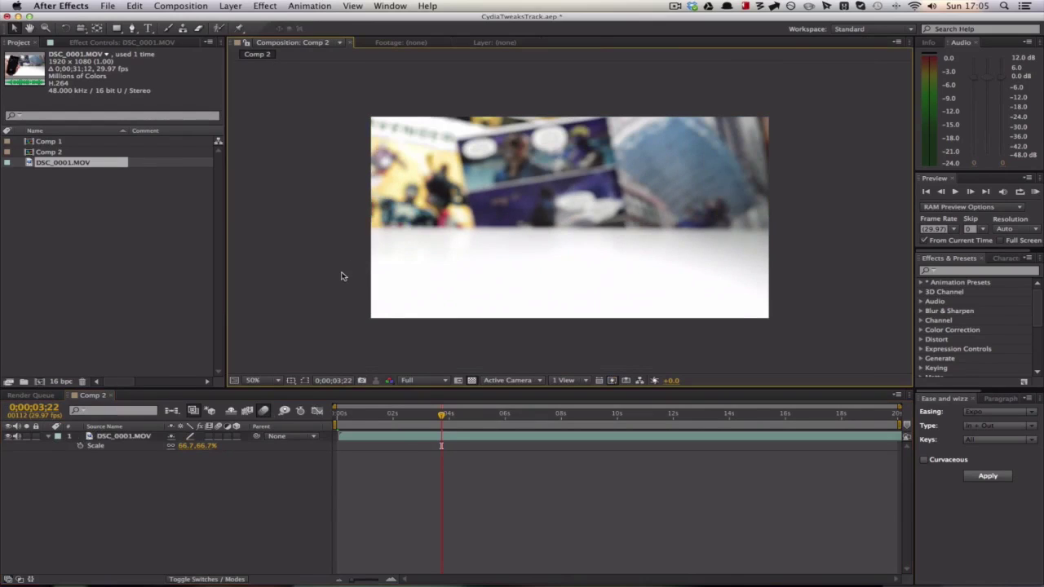
# Step: Split the footage at 0;00;03;16, delete the first part and slide the clip to the comp start
pyautogui.click(437, 418)
pyautogui.moveTo(437, 421)
pyautogui.mouseDown()
pyautogui.moveTo(403, 416)
pyautogui.moveTo(435, 417)
pyautogui.mouseUp()
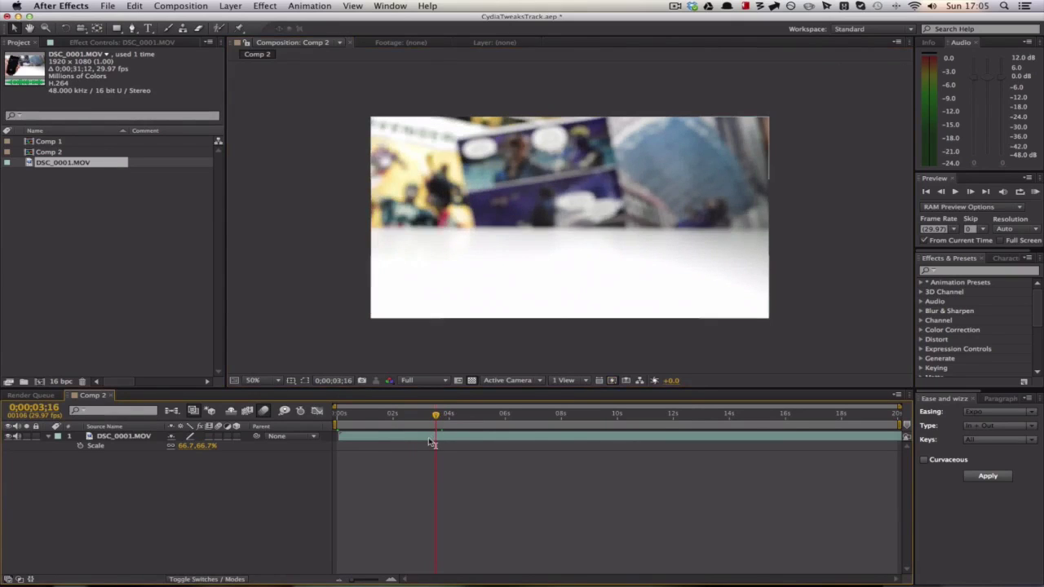
pyautogui.click(433, 443)
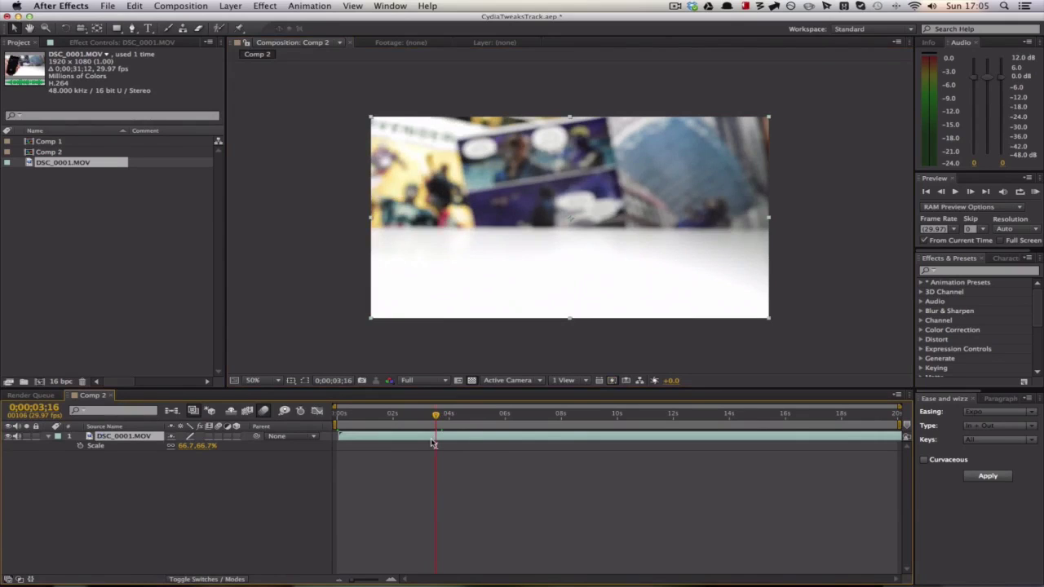
pyautogui.press('super+shift+d')
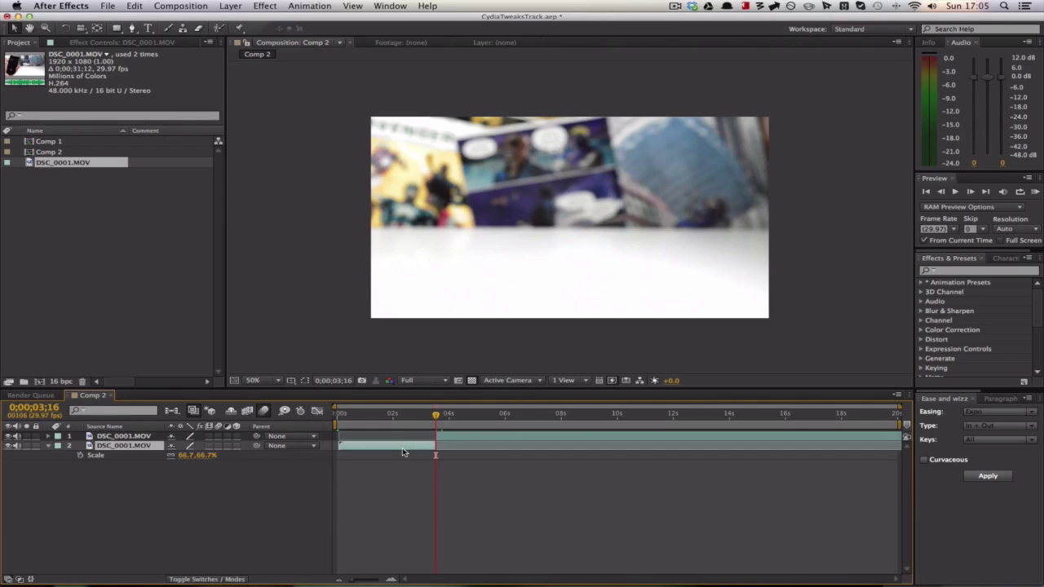
pyautogui.press('Delete')
pyautogui.moveTo(481, 438); pyautogui.dragTo(379, 439)
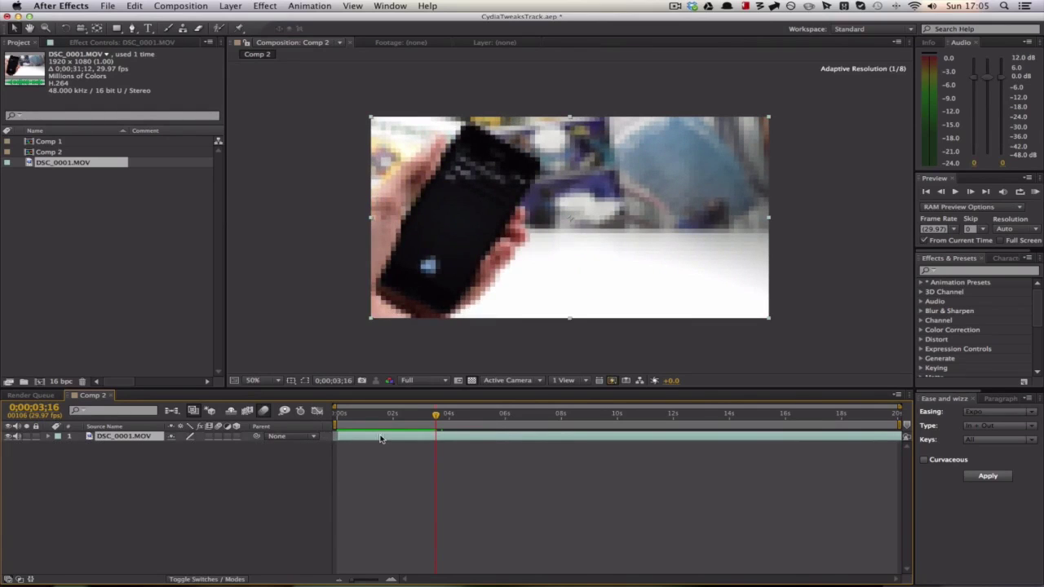
# Step: Preview the trimmed footage from the start of the comp
pyautogui.click(336, 415)
pyautogui.press('space')
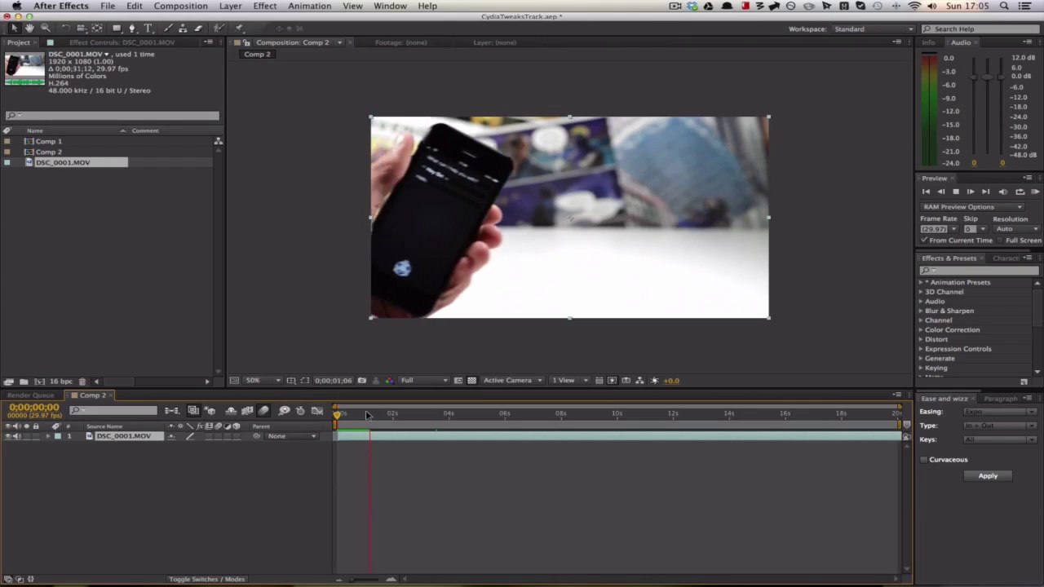
pyautogui.press('space')
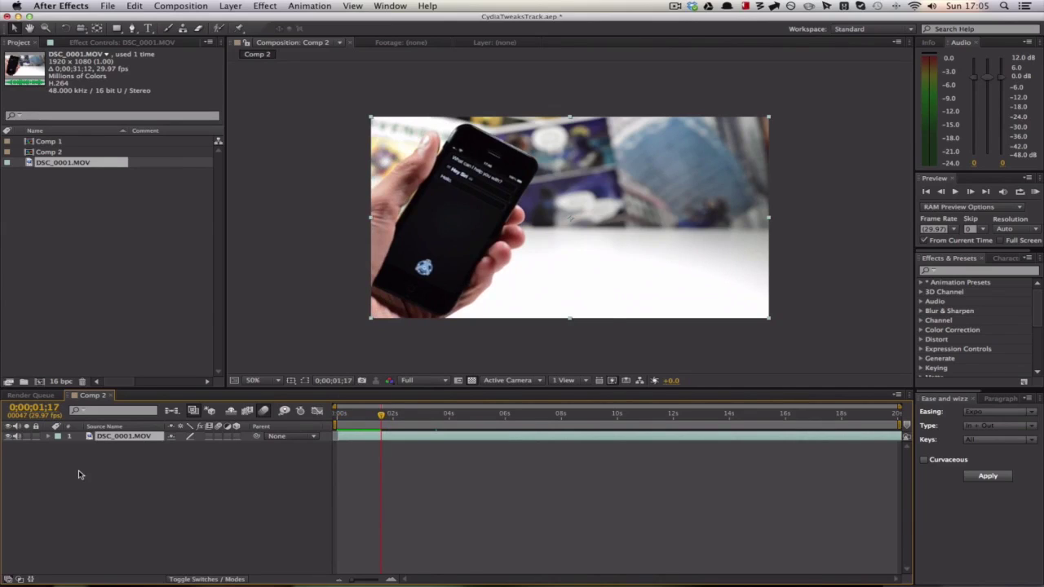
# Step: Create a CYDIA text layer in Futura Condensed Medium over the footage
pyautogui.press('super+t')
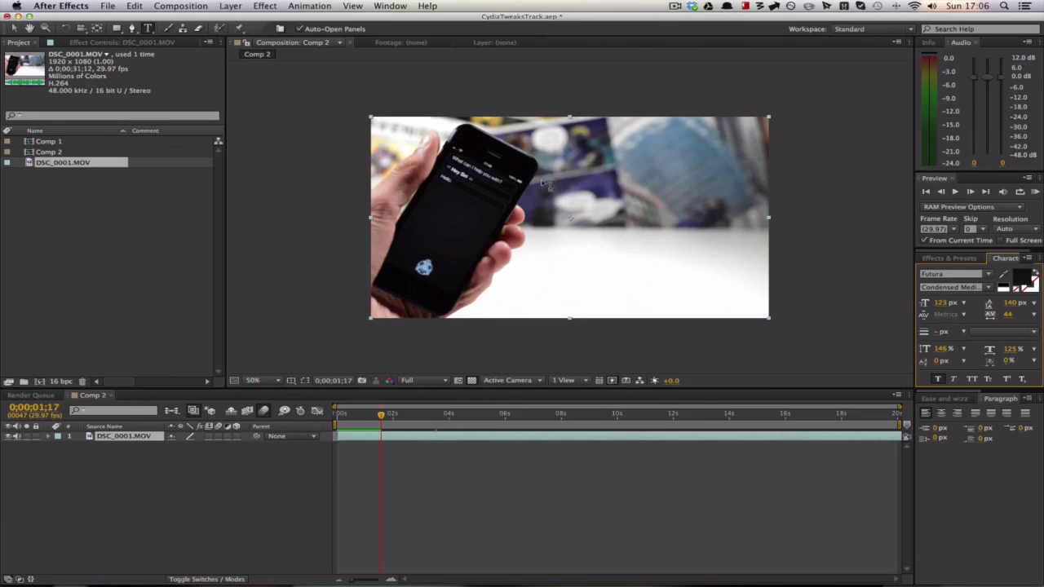
pyautogui.click(576, 181)
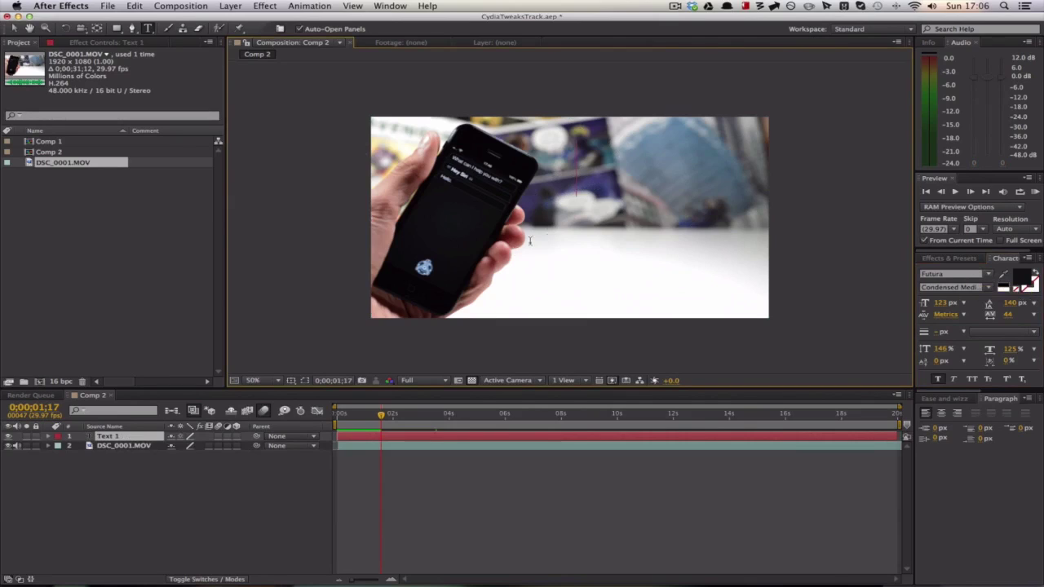
pyautogui.write('CYDIA')
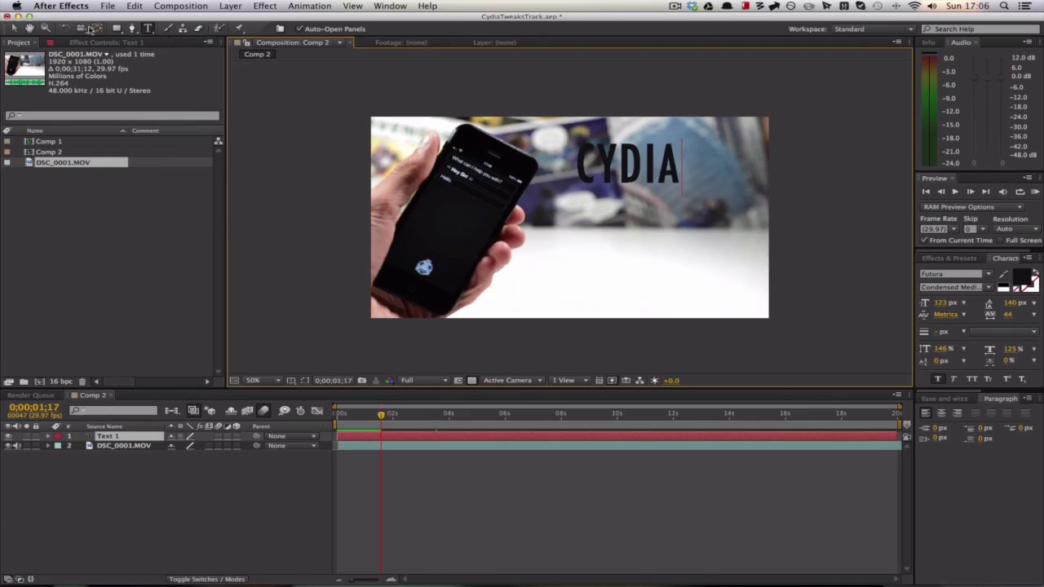
pyautogui.click(15, 28)
# Step: Enlarge the CYDIA text and nudge it into place beside the phone
pyautogui.moveTo(637, 172); pyautogui.dragTo(642, 173)
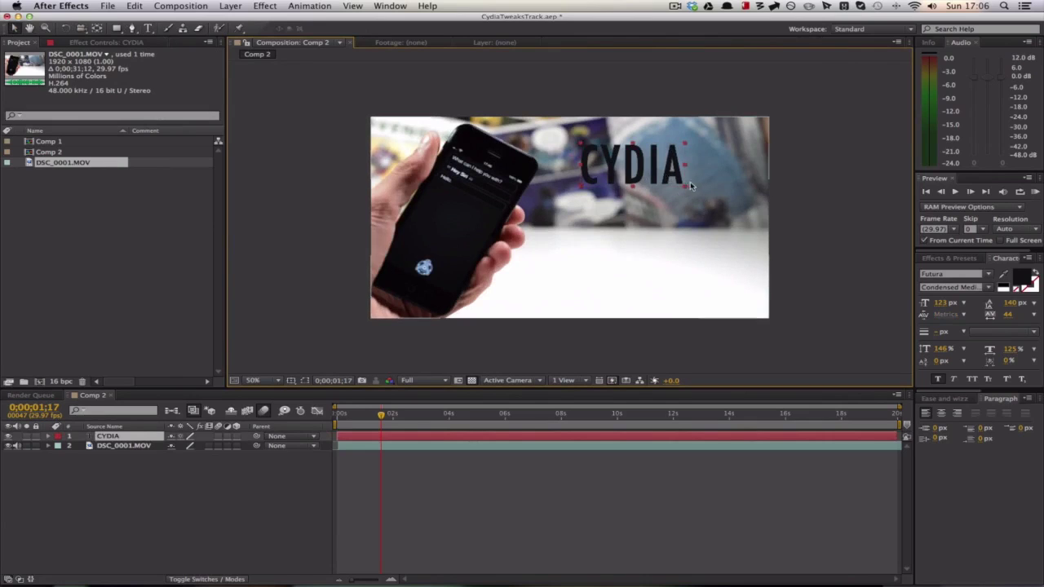
pyautogui.moveTo(687, 186); pyautogui.dragTo(727, 210)
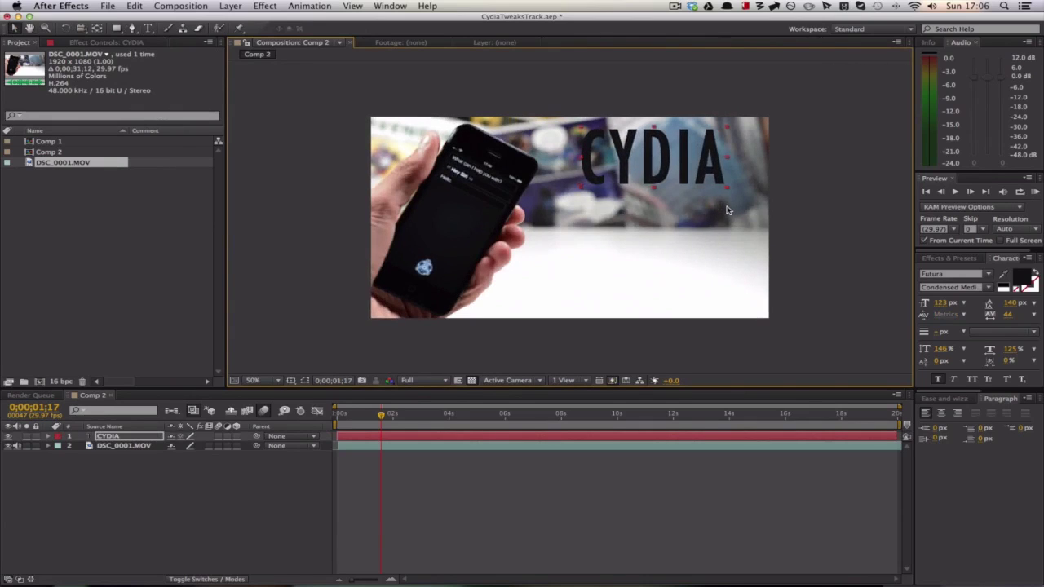
pyautogui.moveTo(648, 172); pyautogui.dragTo(644, 184)
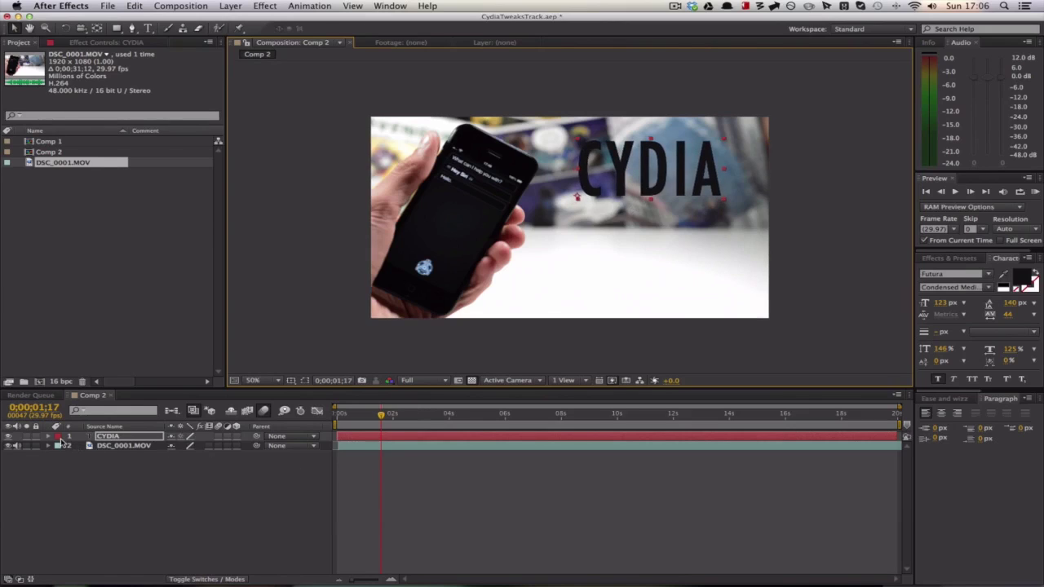
# Step: Centre the CYDIA anchor point on the text (174.6, -66.3) with Pan Behind at 200% zoom, then zoom back to 50%
pyautogui.click(48, 436)
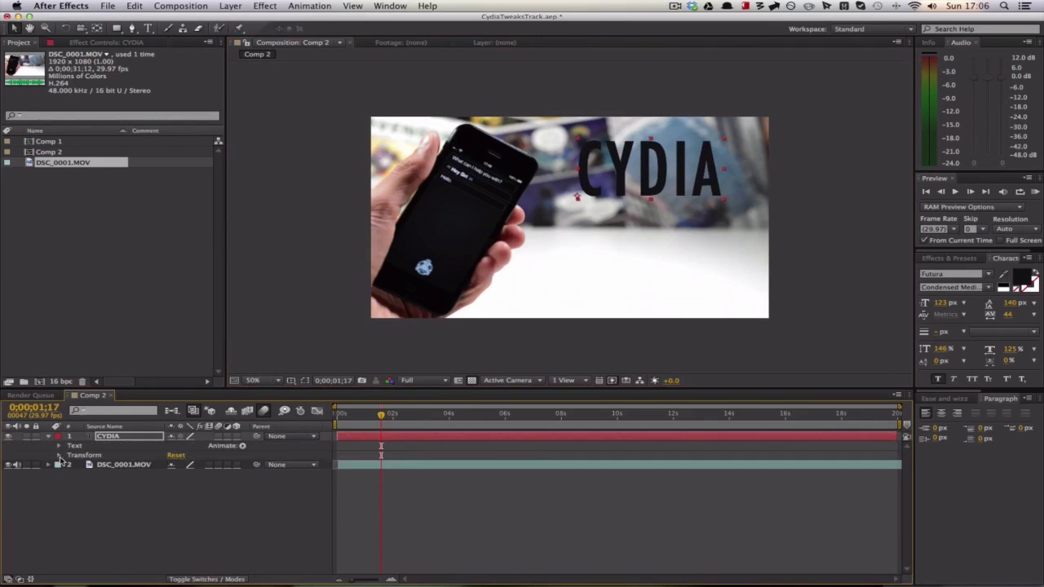
pyautogui.click(59, 456)
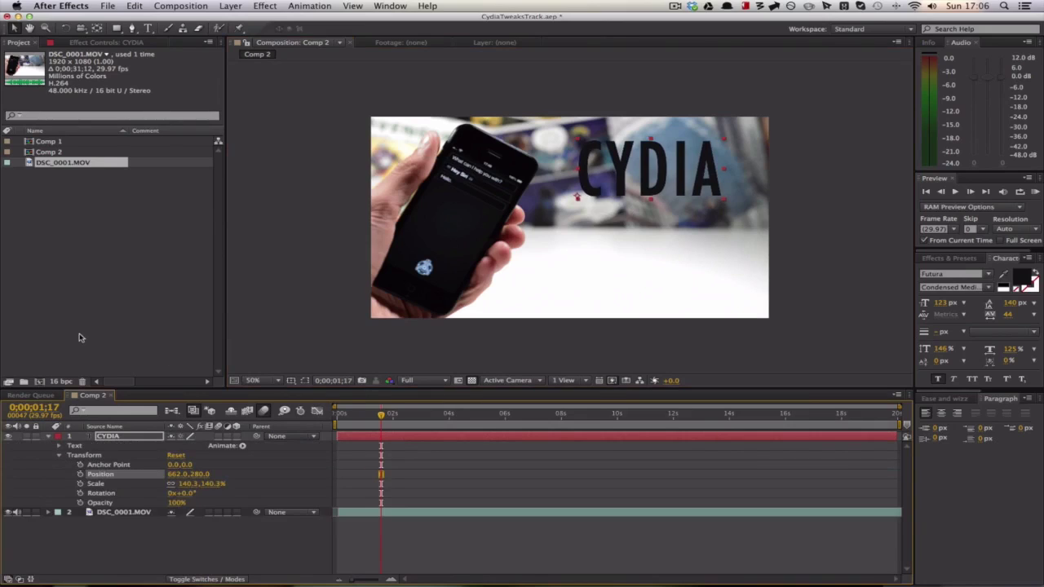
pyautogui.press('.')
pyautogui.press('.')
pyautogui.click(97, 30)
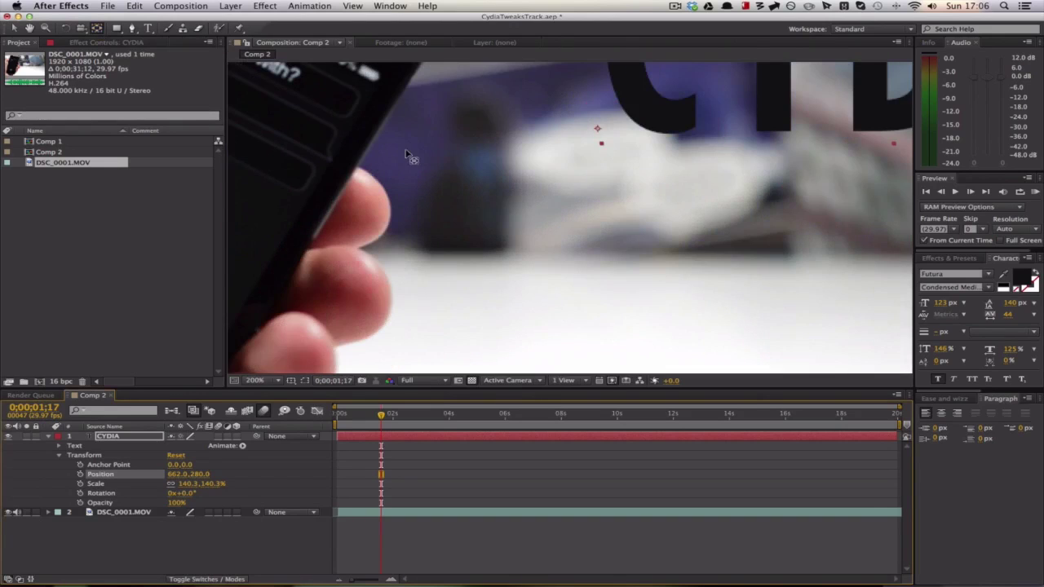
pyautogui.press('h')
pyautogui.moveTo(465, 154); pyautogui.dragTo(155, 316)
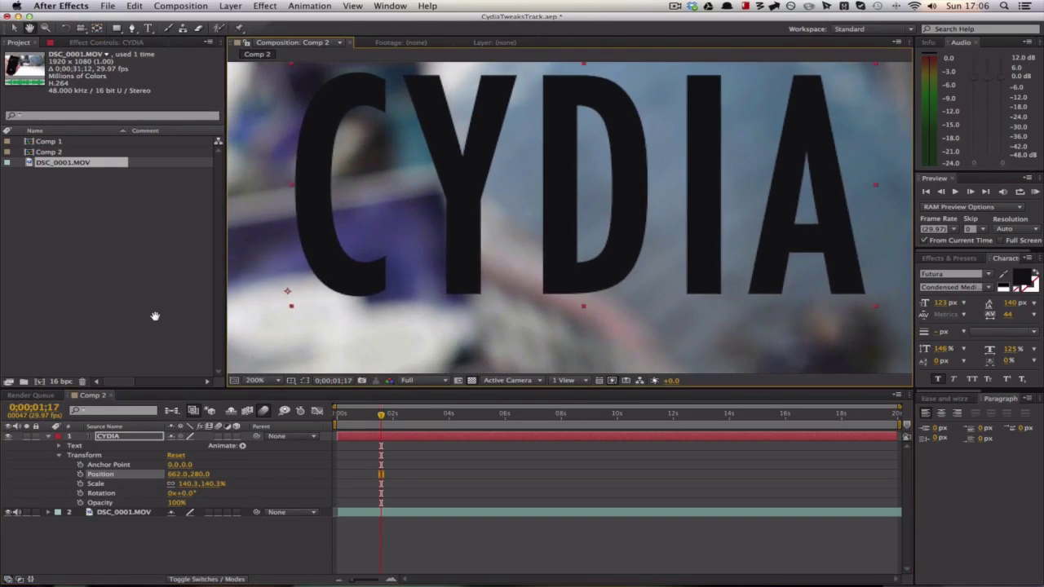
pyautogui.click(97, 29)
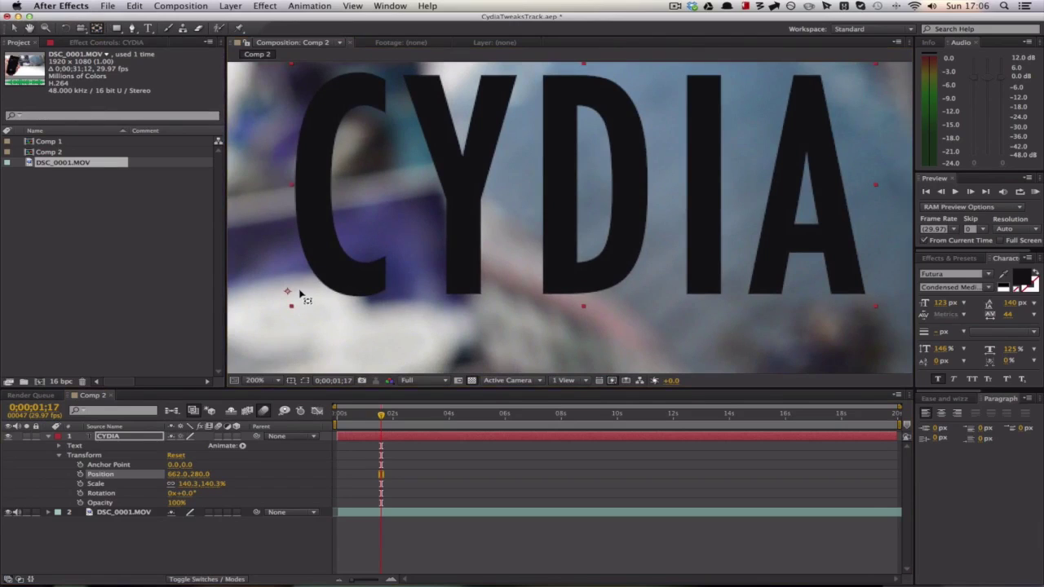
pyautogui.moveTo(291, 296); pyautogui.dragTo(366, 252)
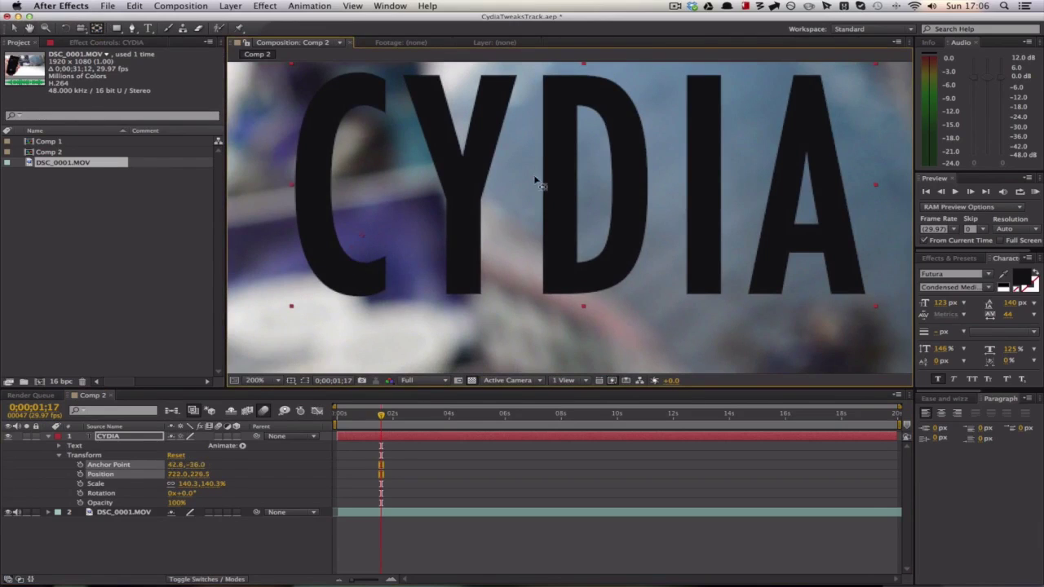
pyautogui.moveTo(536, 179); pyautogui.dragTo(592, 184)
pyautogui.press(',')
pyautogui.press(',')
pyautogui.press(',')
pyautogui.press(',')
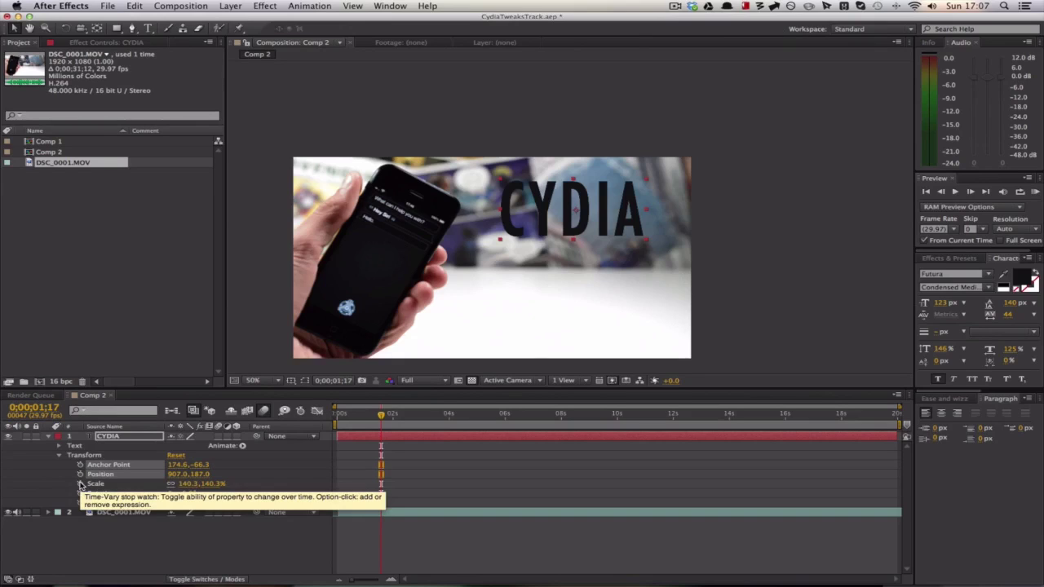
# Step: Set a 0% Scale keyframe on CYDIA at 0;00;01;17
pyautogui.click(187, 485)
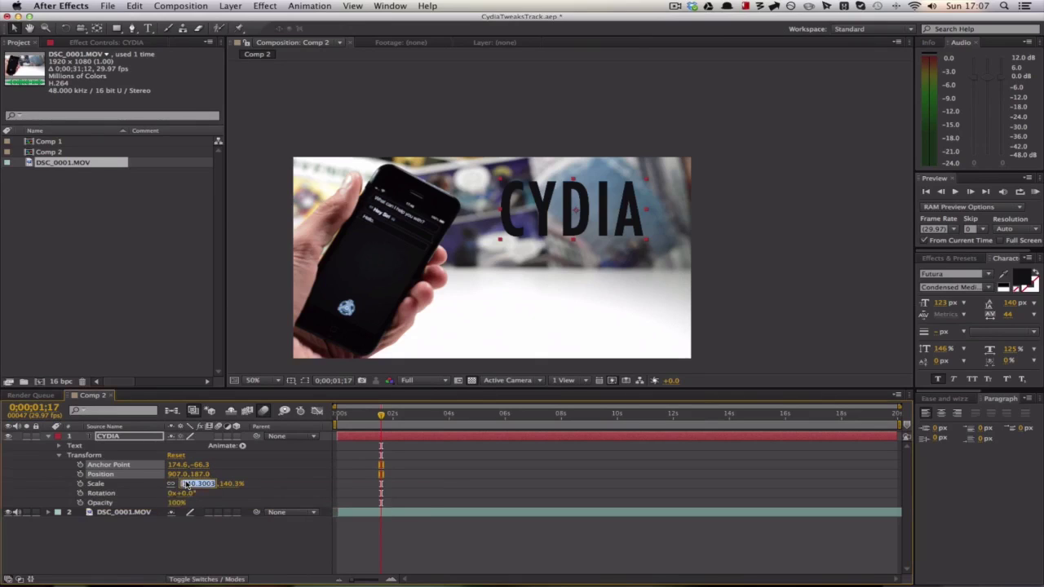
pyautogui.write('0')
pyautogui.press('Return')
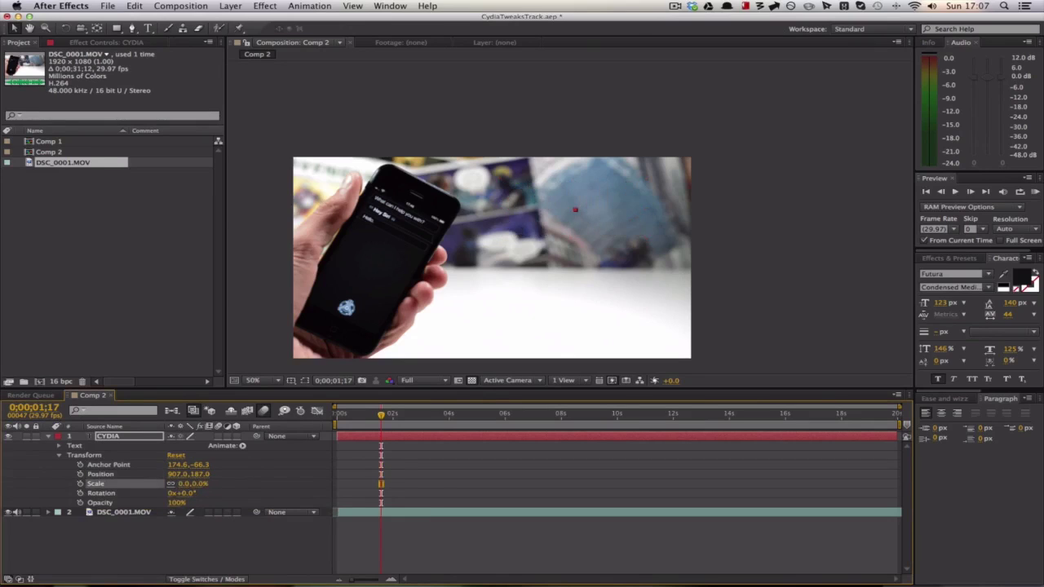
pyautogui.click(82, 485)
# Step: Step forward to 0;00;02;06 and set a 140% Scale keyframe
pyautogui.press('pagedown')
pyautogui.press('pagedown')
pyautogui.press('pagedown')
pyautogui.press('pagedown')
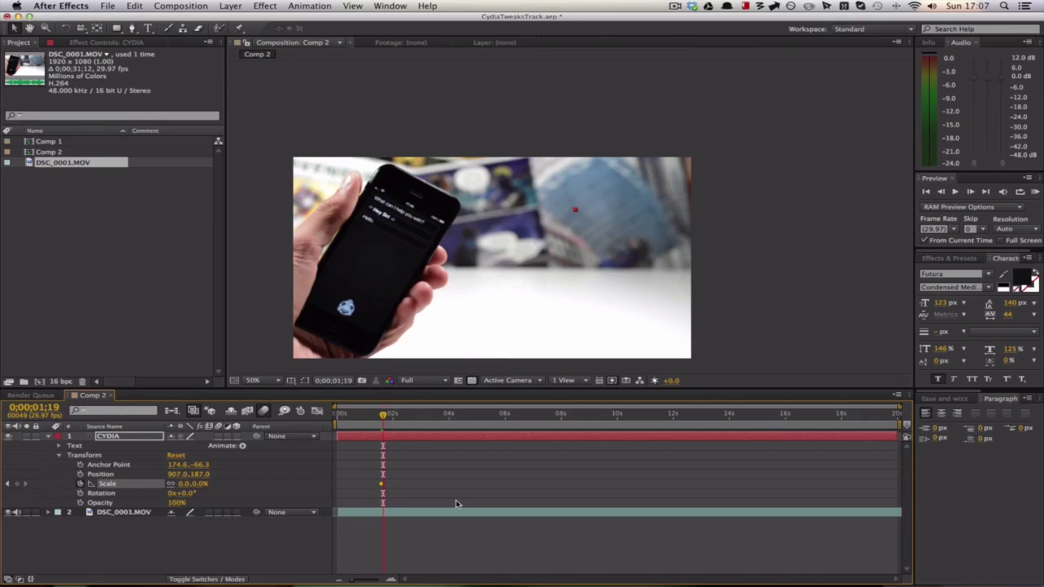
pyautogui.press('pagedown')
pyautogui.press('pagedown')
pyautogui.press('pagedown')
pyautogui.press('pagedown')
pyautogui.press('pagedown')
pyautogui.press('pagedown')
pyautogui.press('pagedown')
pyautogui.press('pagedown')
pyautogui.press('pagedown')
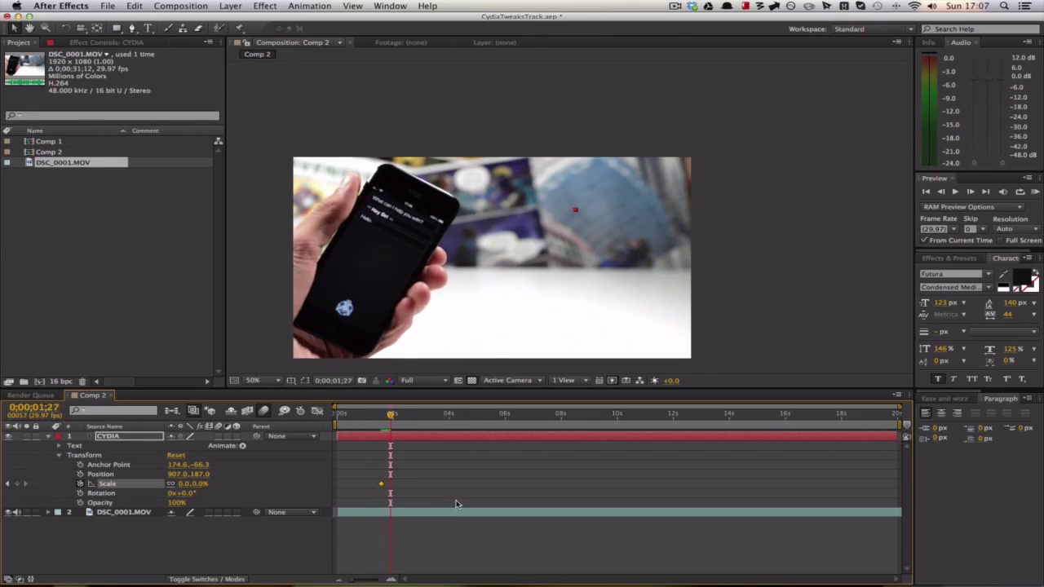
pyautogui.press('pagedown')
pyautogui.press('pagedown')
pyautogui.press('pagedown')
pyautogui.press('pagedown')
pyautogui.press('pagedown')
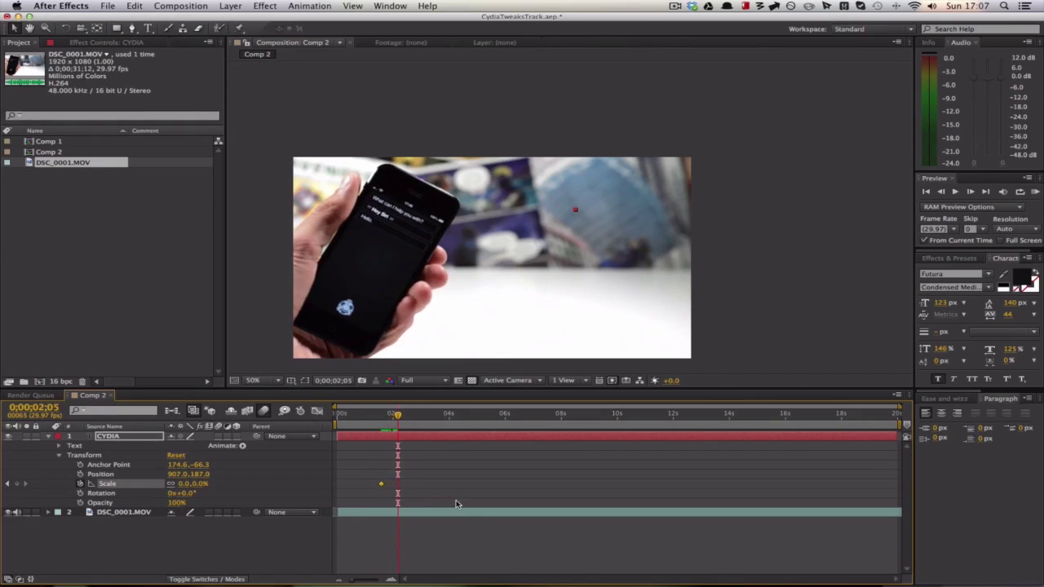
pyautogui.press('pagedown')
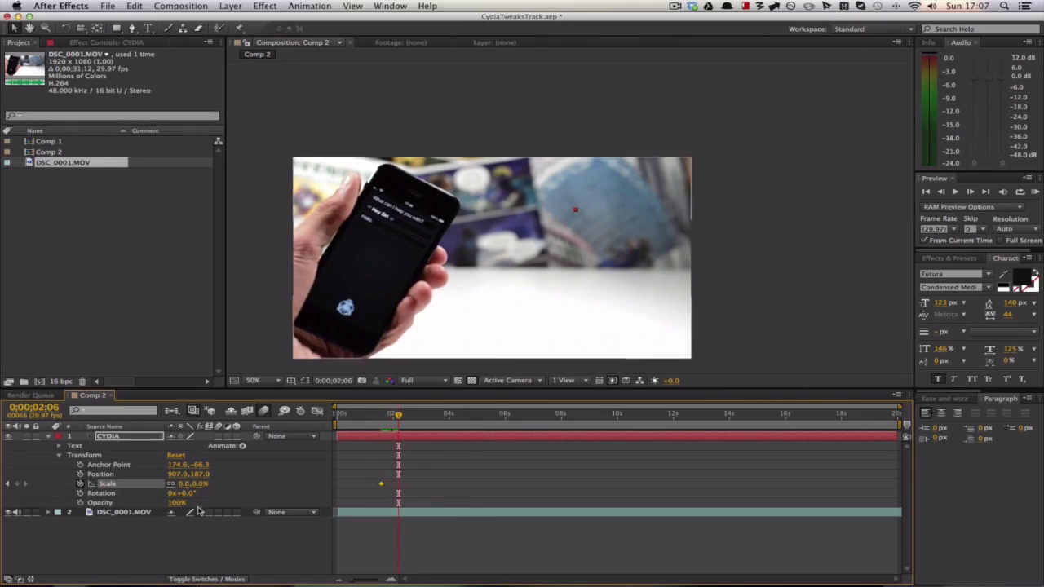
pyautogui.click(182, 483)
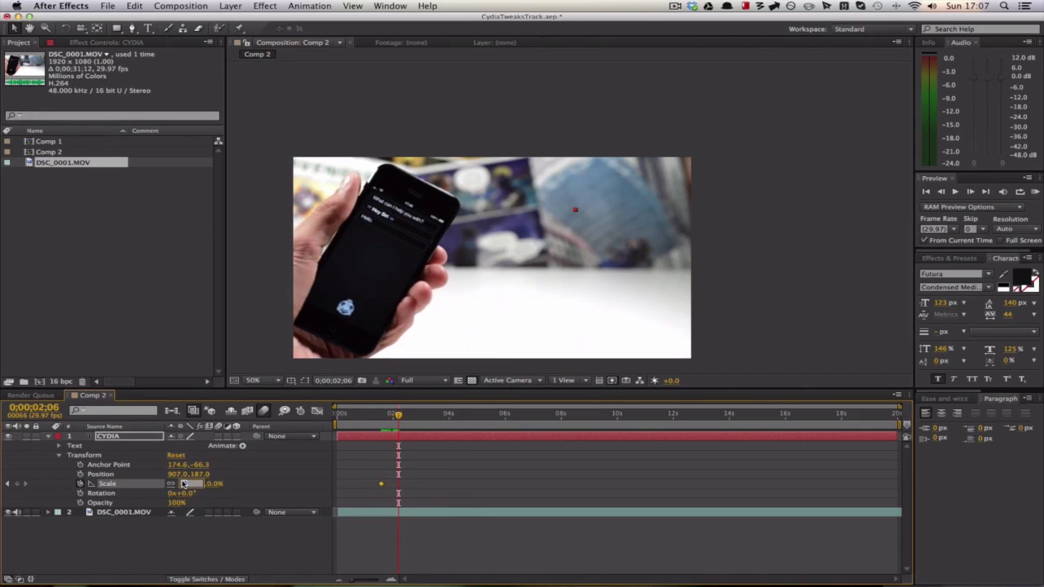
pyautogui.write('140')
pyautogui.press('Return')
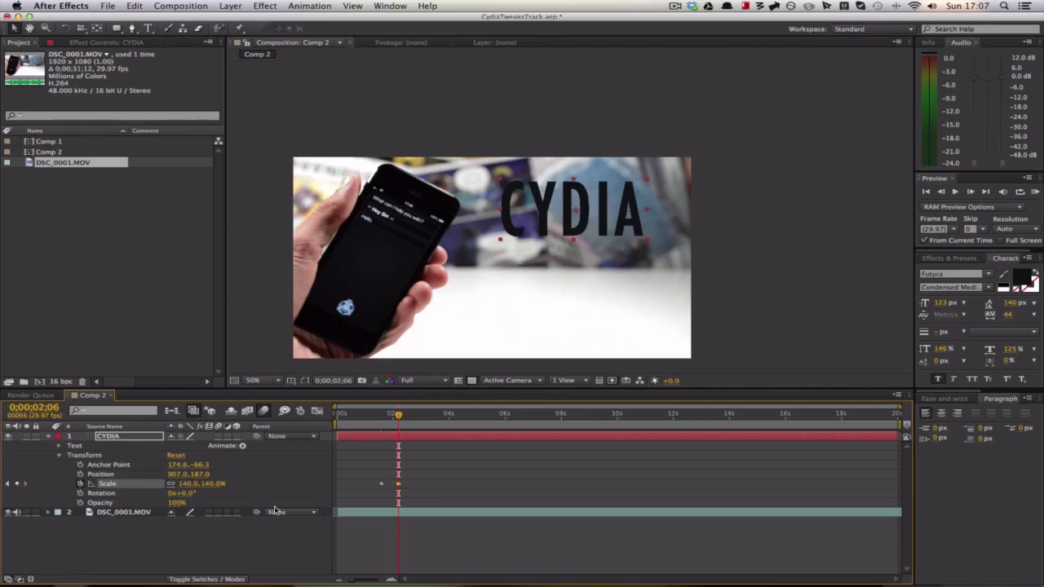
# Step: Preview and scrub the CYDIA scale-in animation
pyautogui.click(371, 416)
pyautogui.press('space')
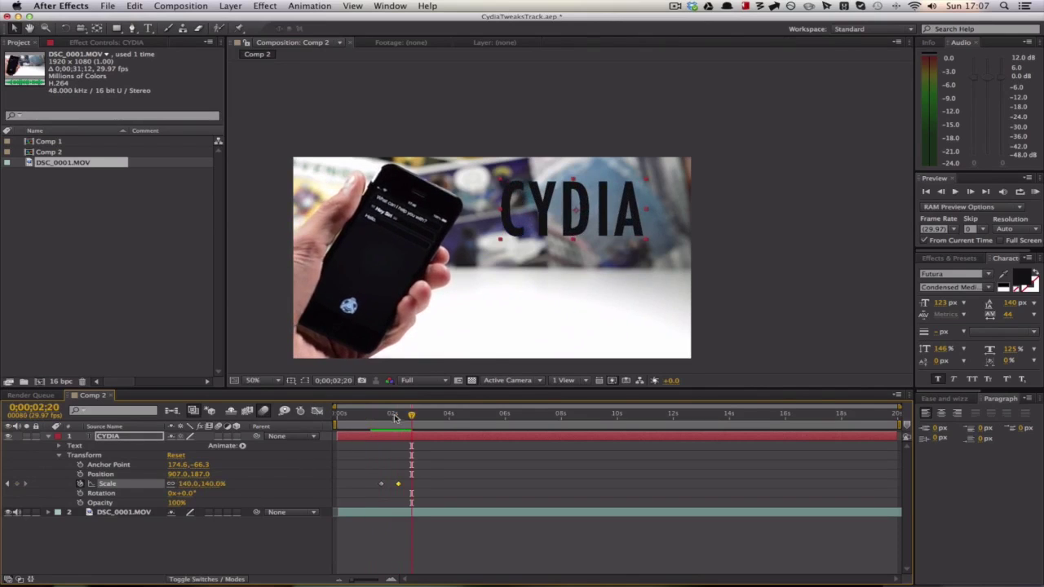
pyautogui.press('space')
pyautogui.moveTo(371, 416); pyautogui.dragTo(381, 414)
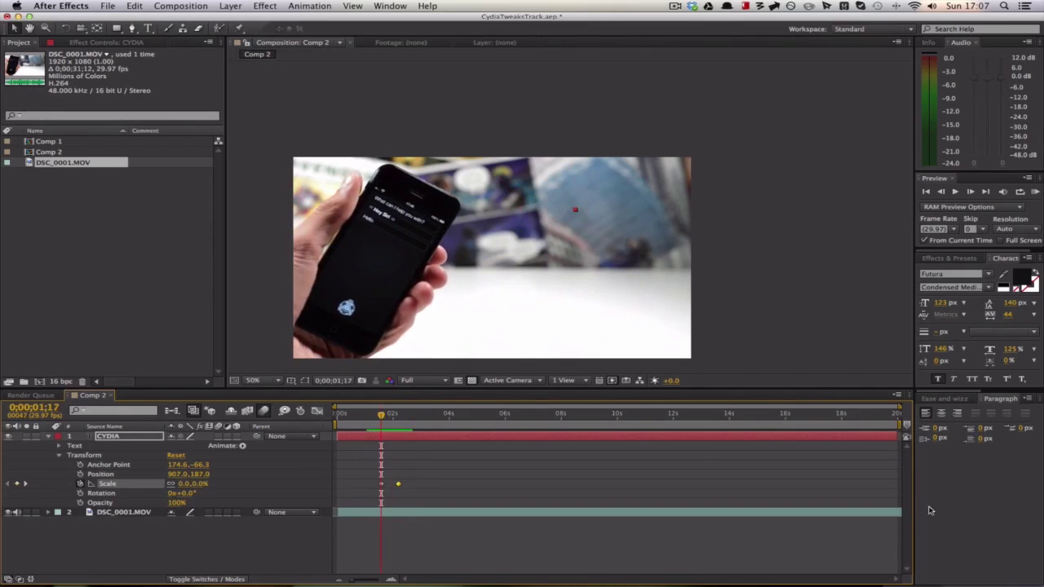
# Step: Apply Circ easing to the Scale keyframes in Ease and Wizz and preview the eased scale-in
pyautogui.click(960, 399)
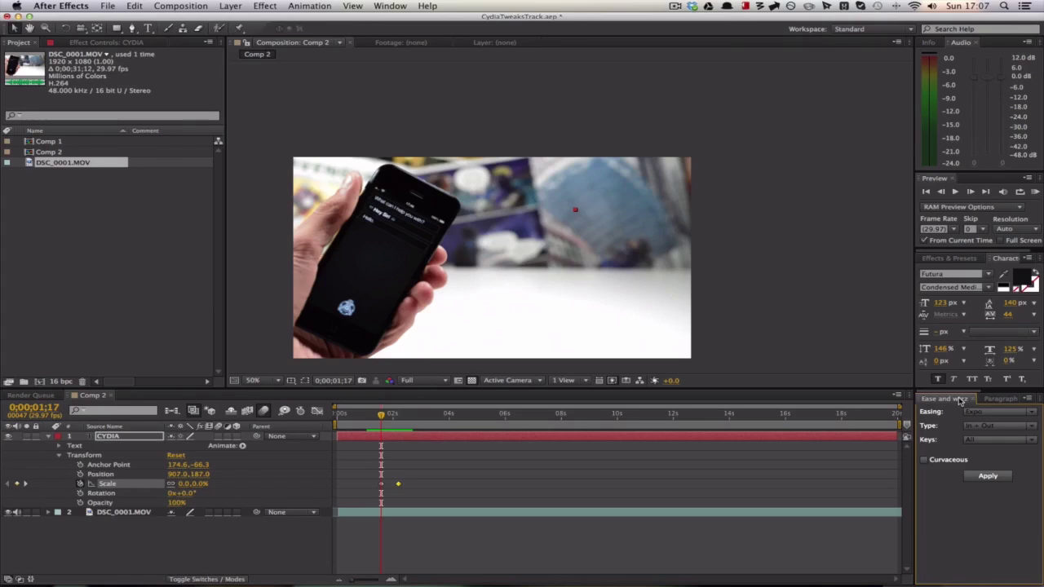
pyautogui.click(999, 411)
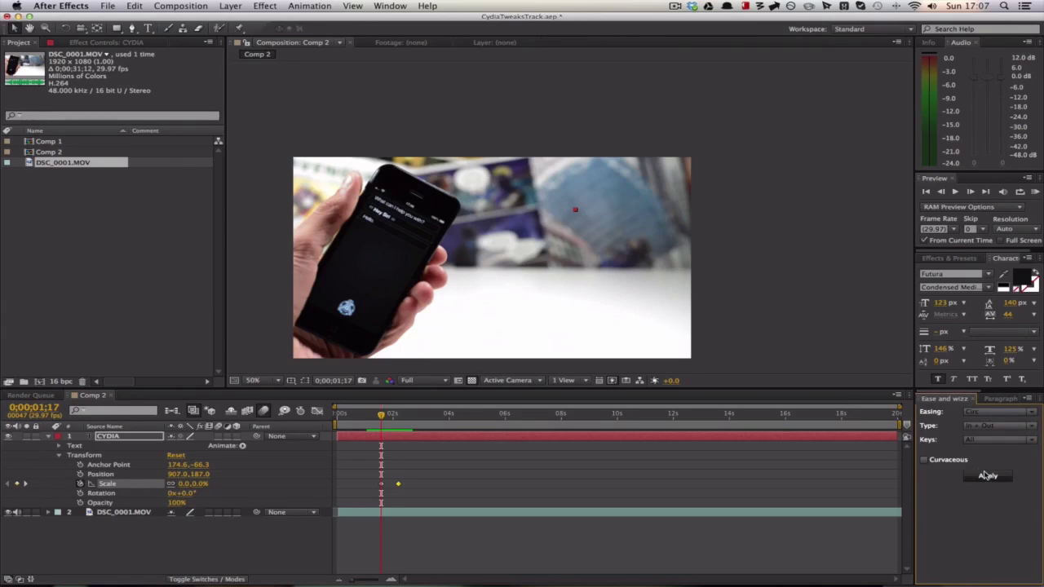
pyautogui.click(987, 475)
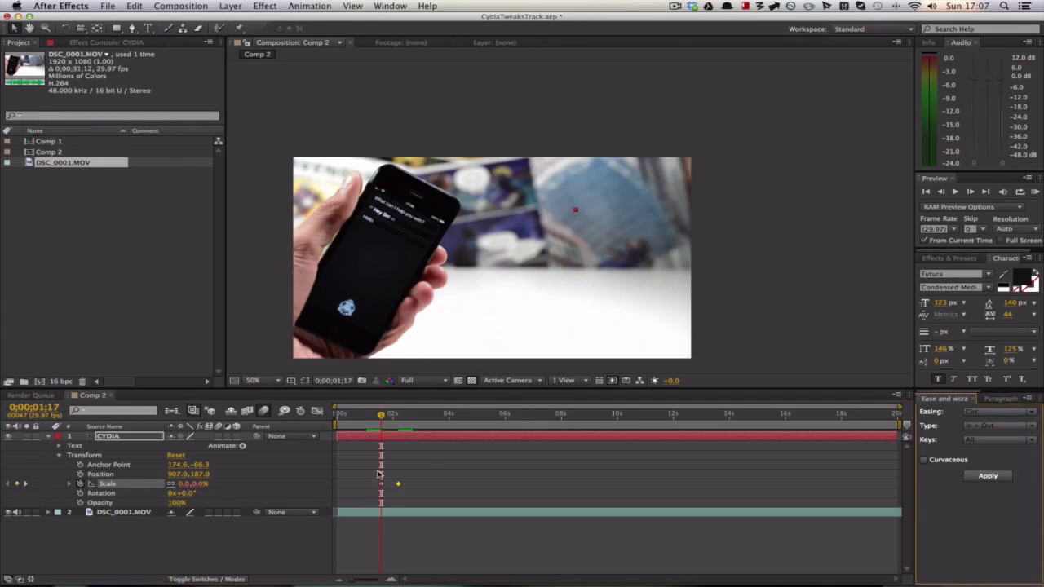
pyautogui.click(377, 421)
pyautogui.press('space')
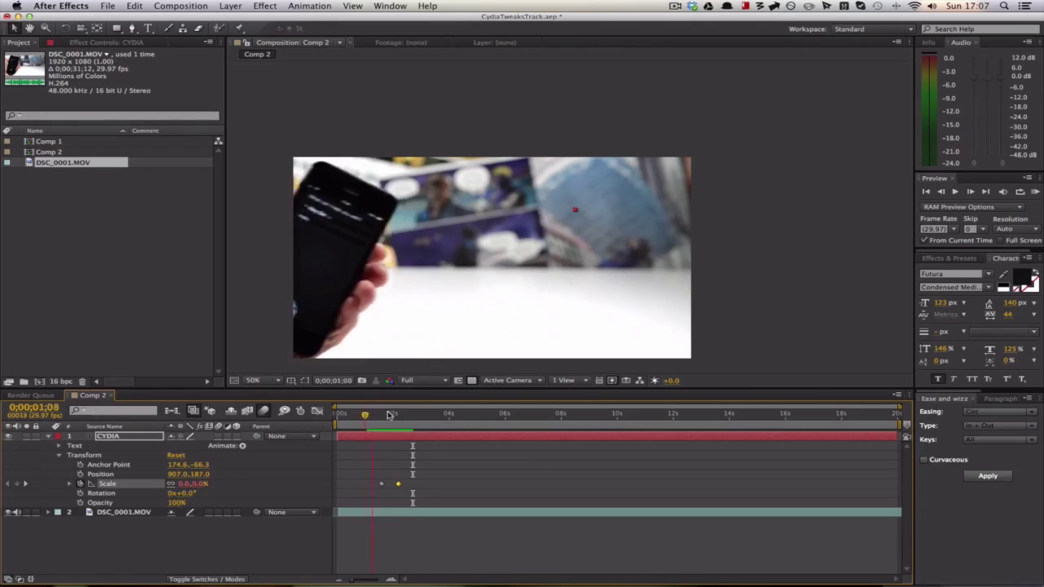
pyautogui.moveTo(396, 415); pyautogui.dragTo(380, 420)
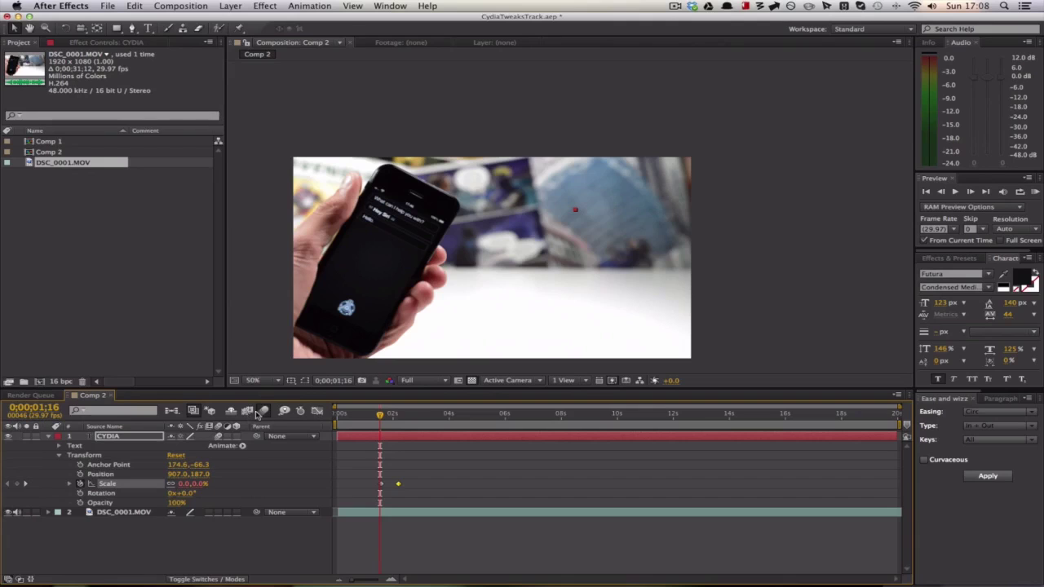
# Step: Preview and scrub the CYDIA scale-in around 0;00;02;05, then open Window > Tracker
pyautogui.press('space')
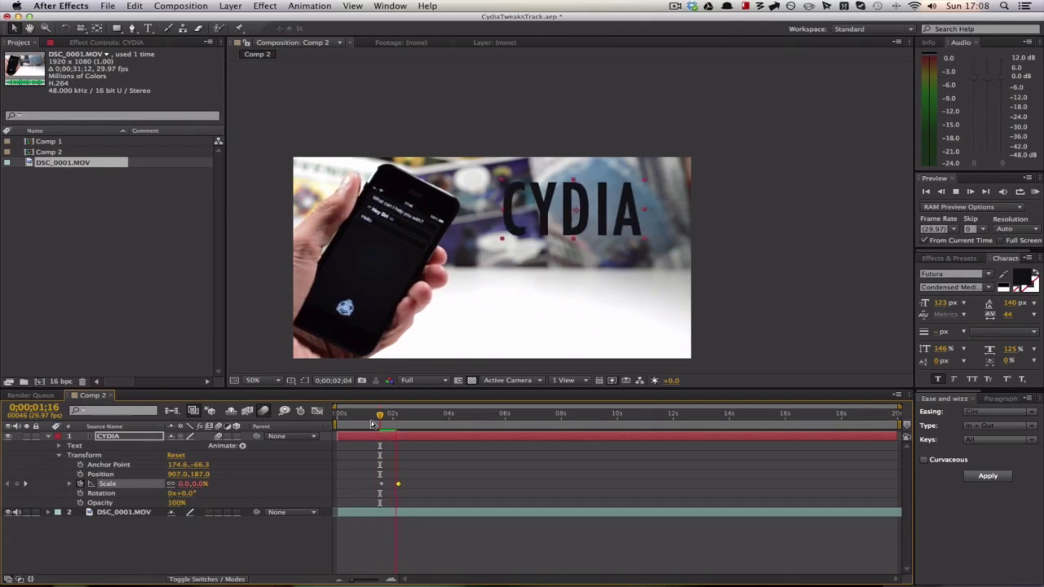
pyautogui.click(400, 417)
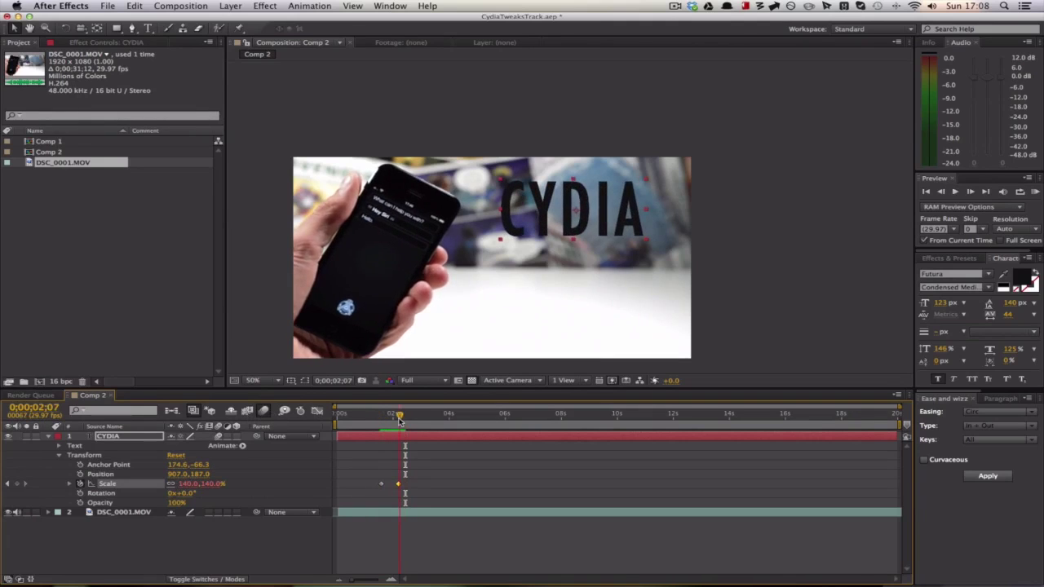
pyautogui.moveTo(399, 418); pyautogui.dragTo(397, 418)
pyautogui.press('pagedown')
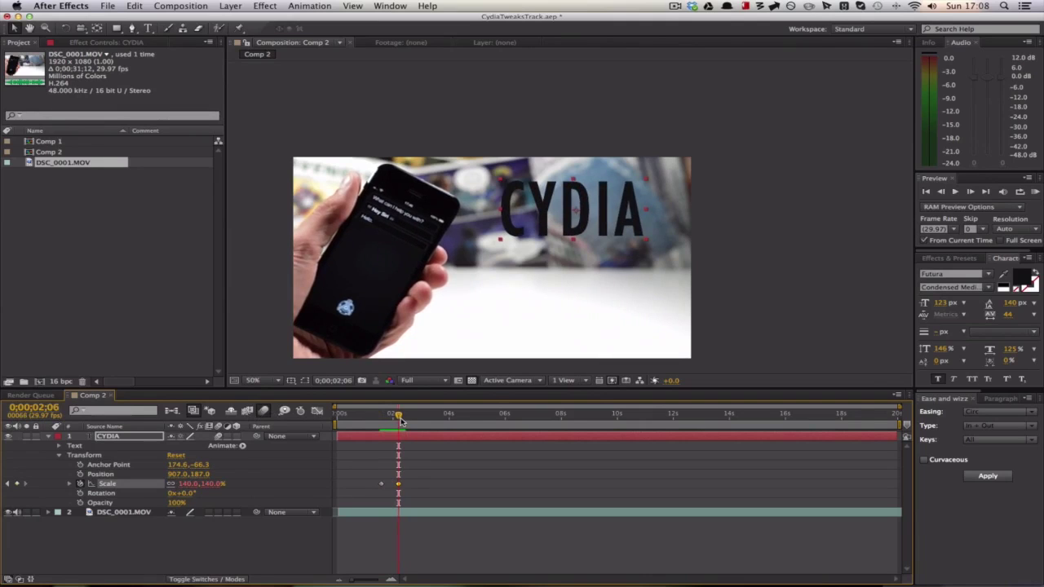
pyautogui.moveTo(383, 417)
pyautogui.mouseDown()
pyautogui.moveTo(342, 417)
pyautogui.moveTo(381, 414)
pyautogui.mouseUp()
pyautogui.press('space')
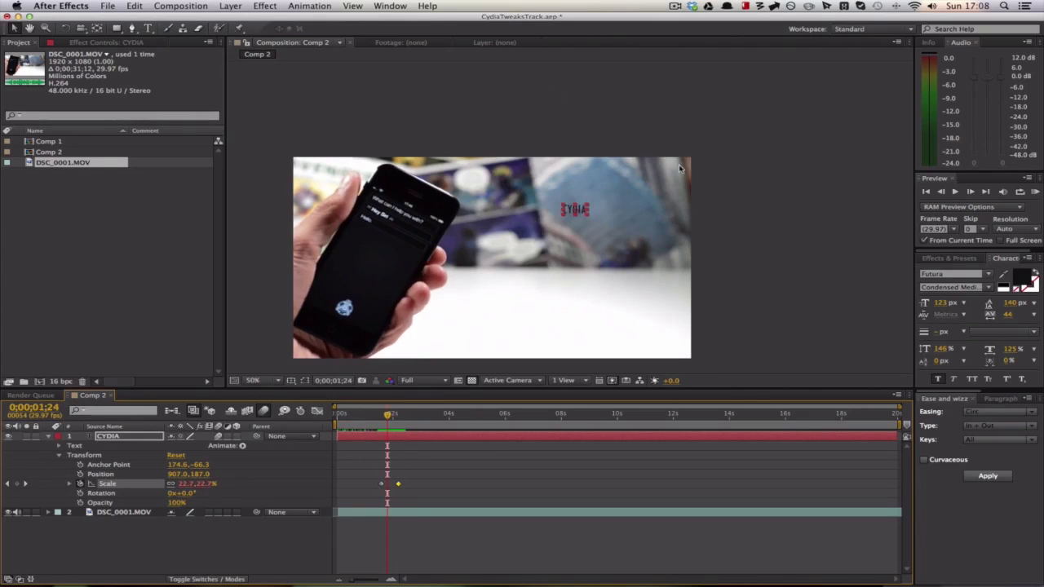
pyautogui.click(399, 9)
pyautogui.click(402, 201)
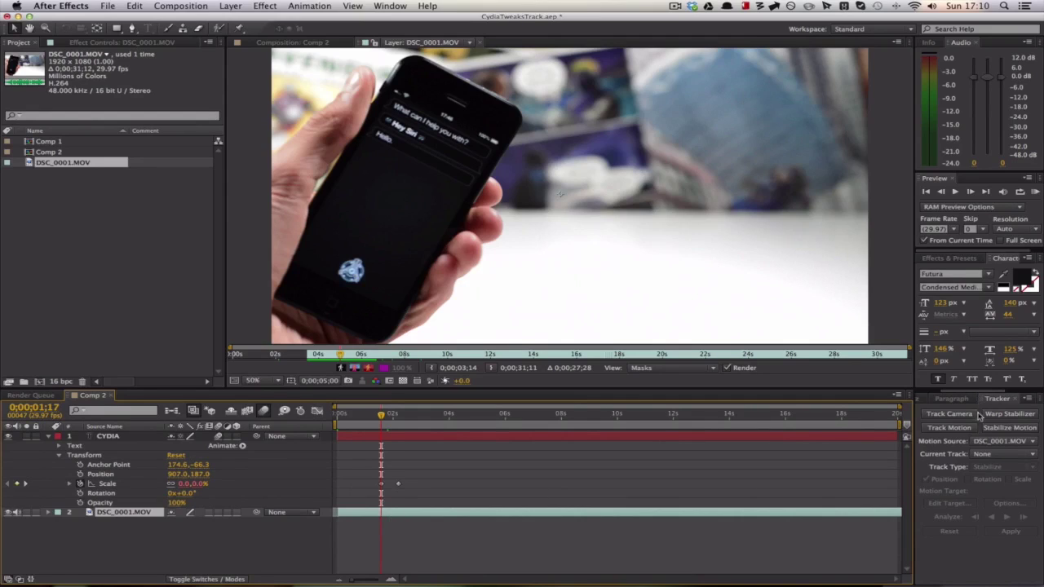
# Step: Start Track Motion on DSC_0001.MOV and place Track Point 1 on the phone's top edge
pyautogui.click(946, 428)
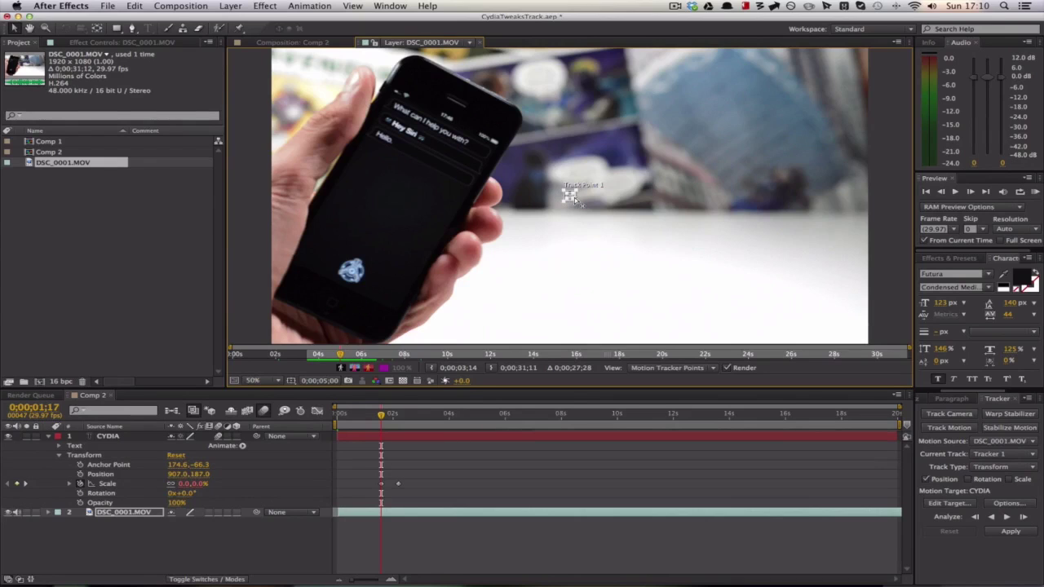
pyautogui.moveTo(572, 197); pyautogui.dragTo(575, 197)
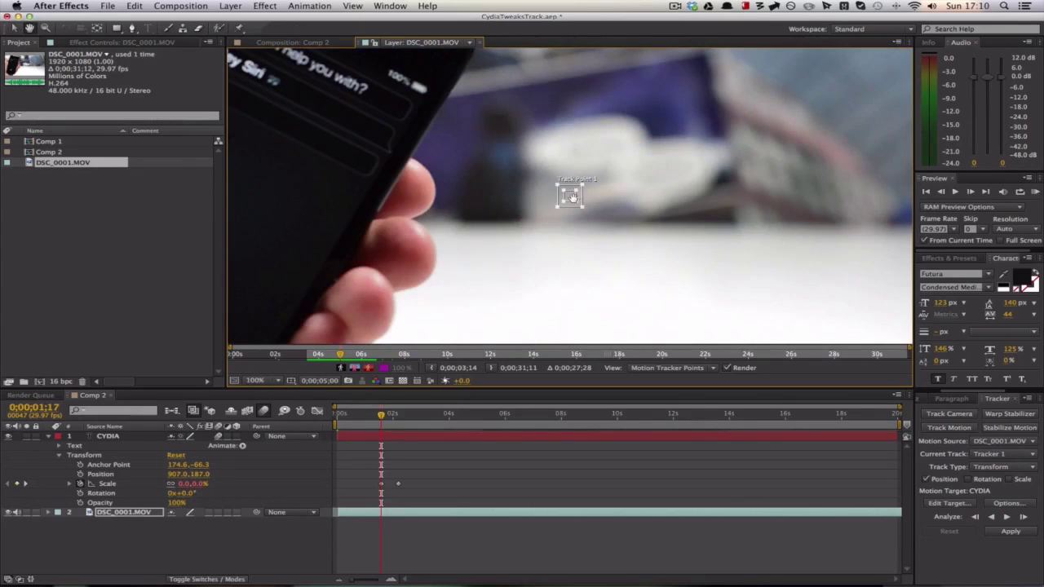
pyautogui.moveTo(577, 200); pyautogui.dragTo(653, 280)
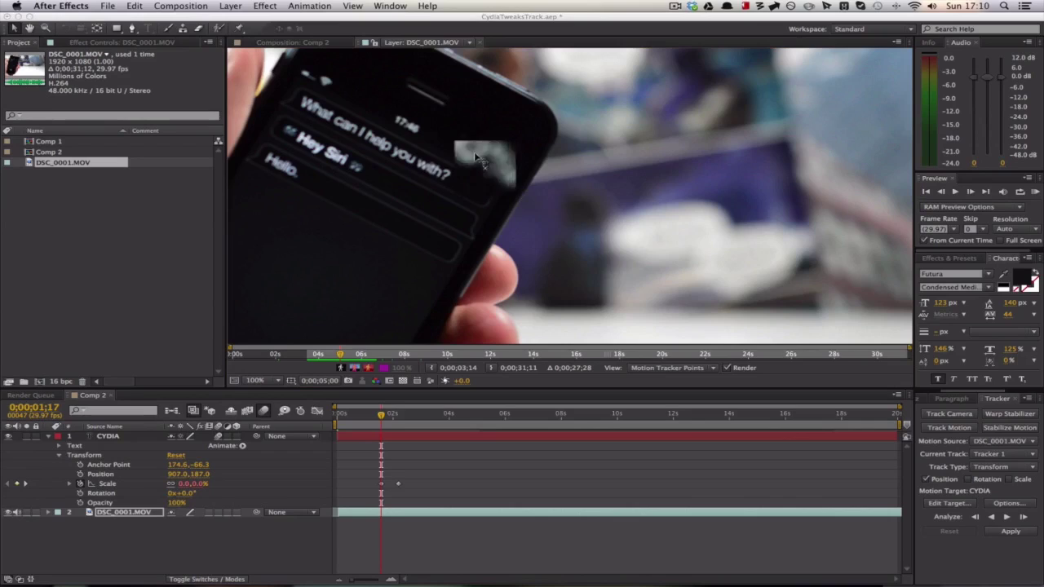
pyautogui.moveTo(447, 118); pyautogui.dragTo(441, 104)
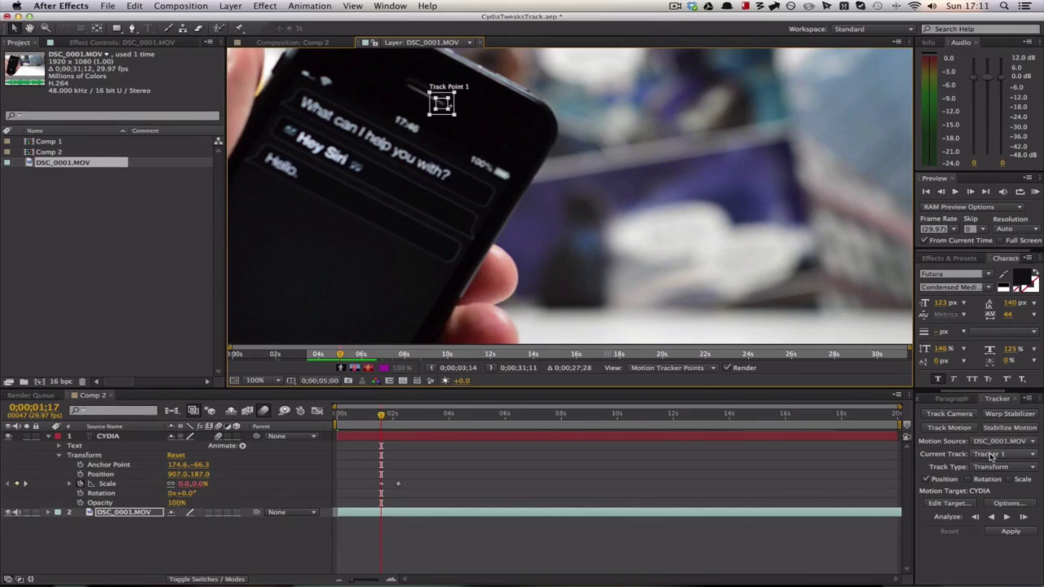
# Step: Keep Track Type on Transform and analyze Track Point 1 forward through the clip
pyautogui.click(1033, 468)
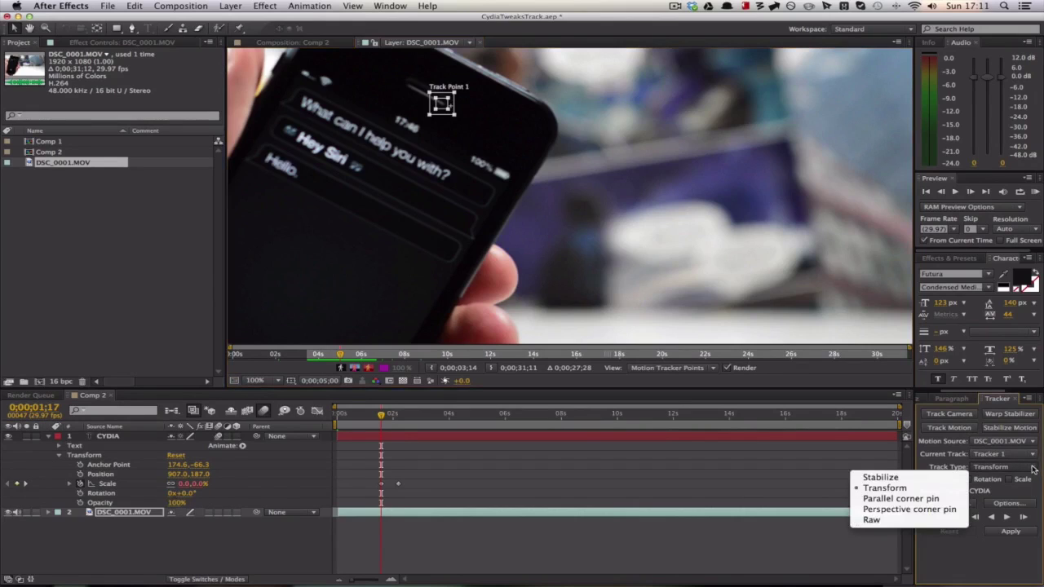
pyautogui.click(946, 488)
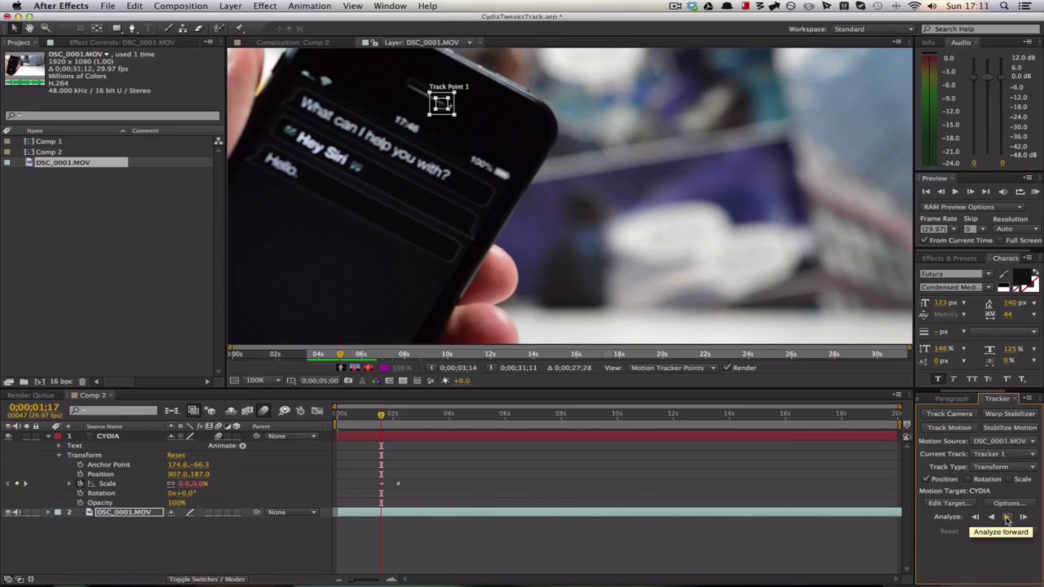
pyautogui.click(1007, 519)
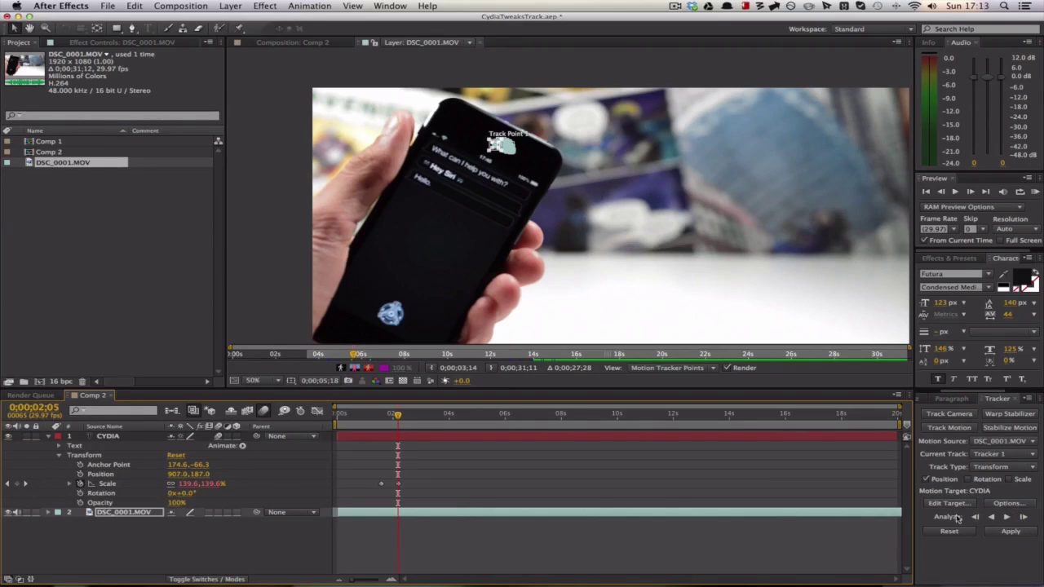
# Step: Apply the phone track to the CYDIA layer in X and Y, then scrub to confirm it follows
pyautogui.click(1009, 531)
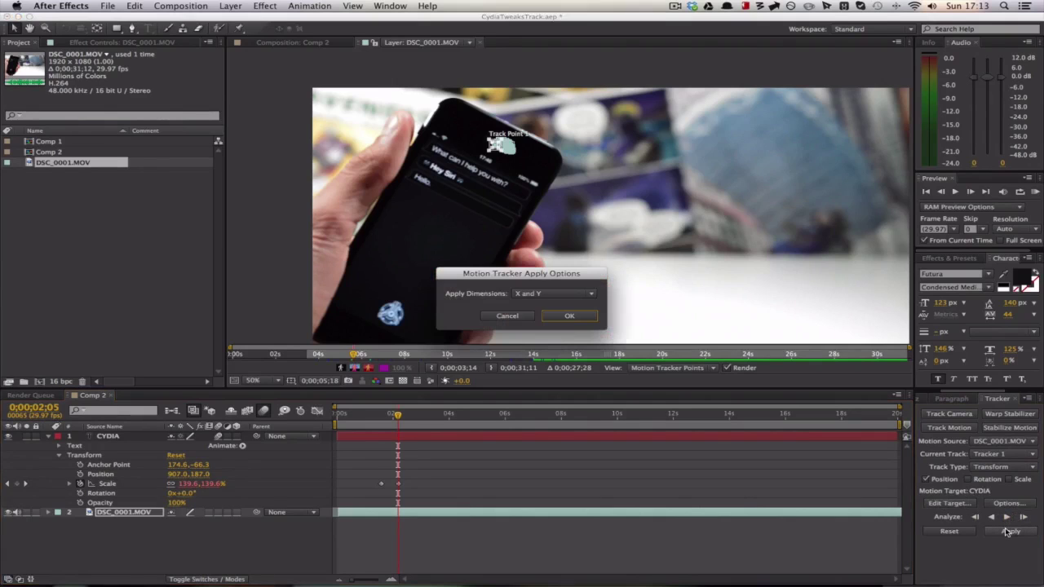
pyautogui.click(555, 318)
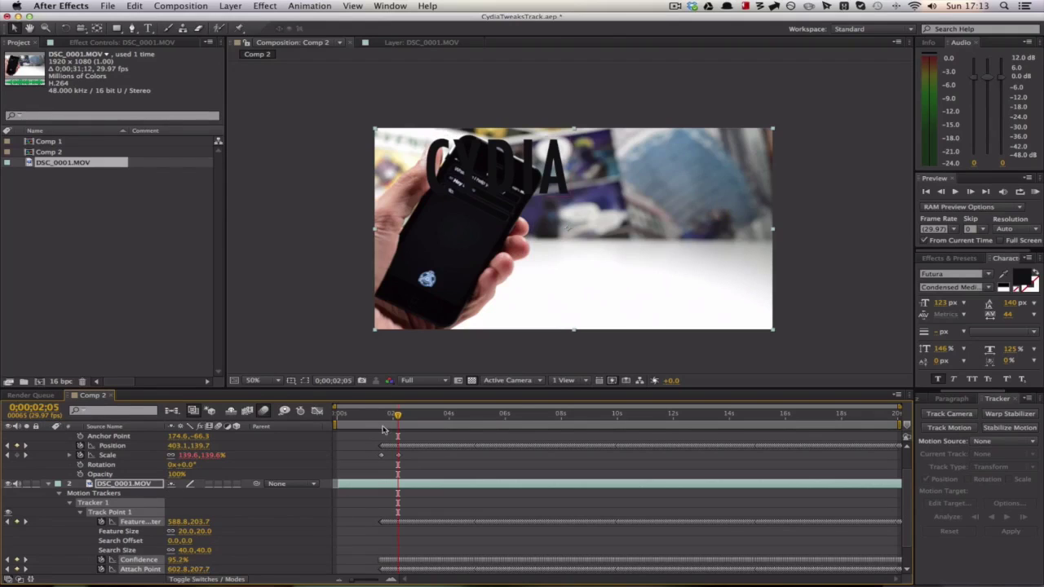
pyautogui.moveTo(380, 420)
pyautogui.mouseDown()
pyautogui.moveTo(530, 419)
pyautogui.moveTo(385, 421)
pyautogui.moveTo(378, 432)
pyautogui.mouseUp()
pyautogui.scroll(2, 382, 461)
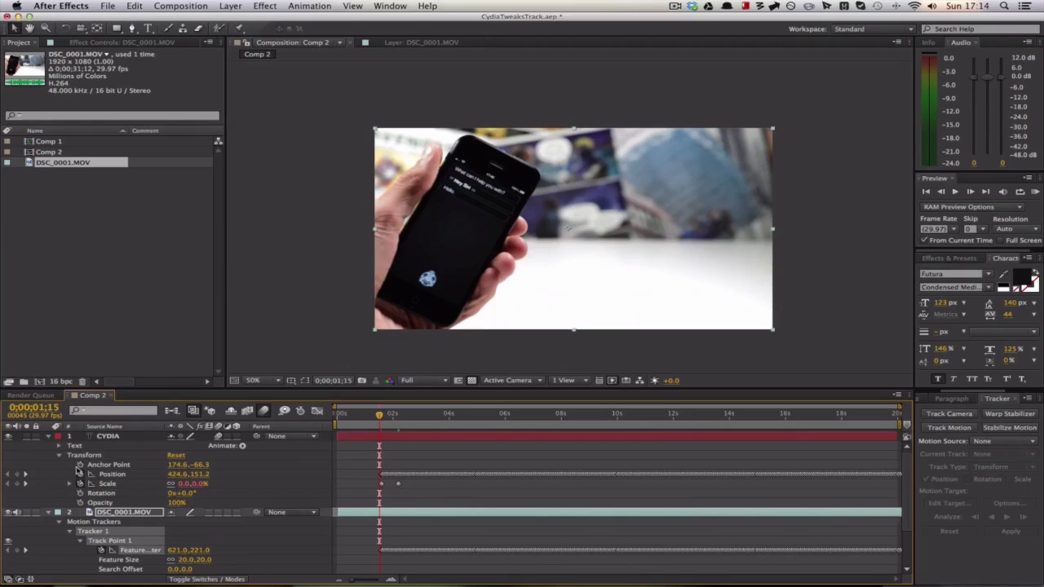
pyautogui.click(47, 513)
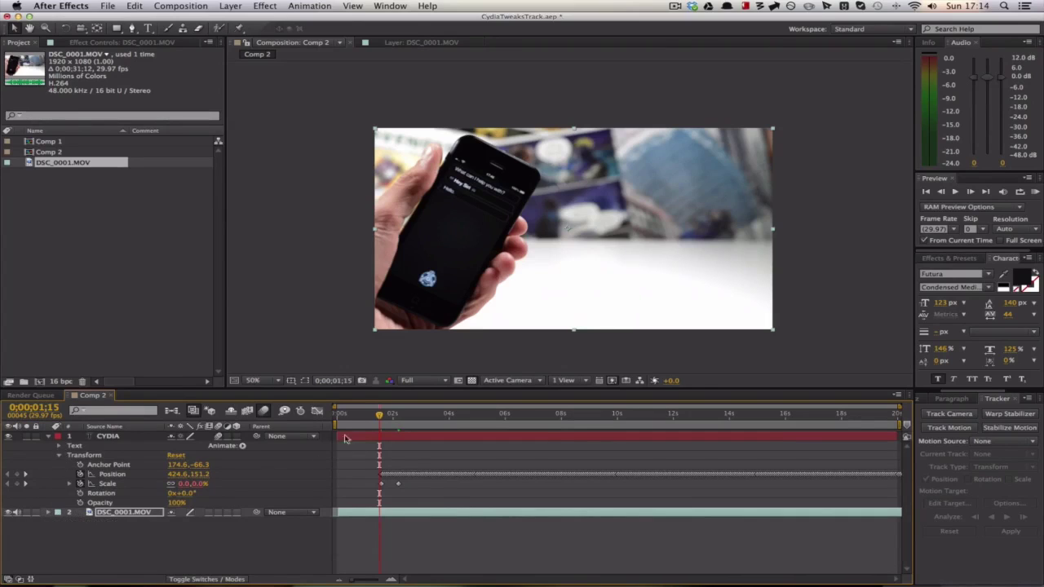
# Step: Drag the CYDIA title in the viewer to beside the phone and review the preview to 0;00;03;21
pyautogui.click(48, 436)
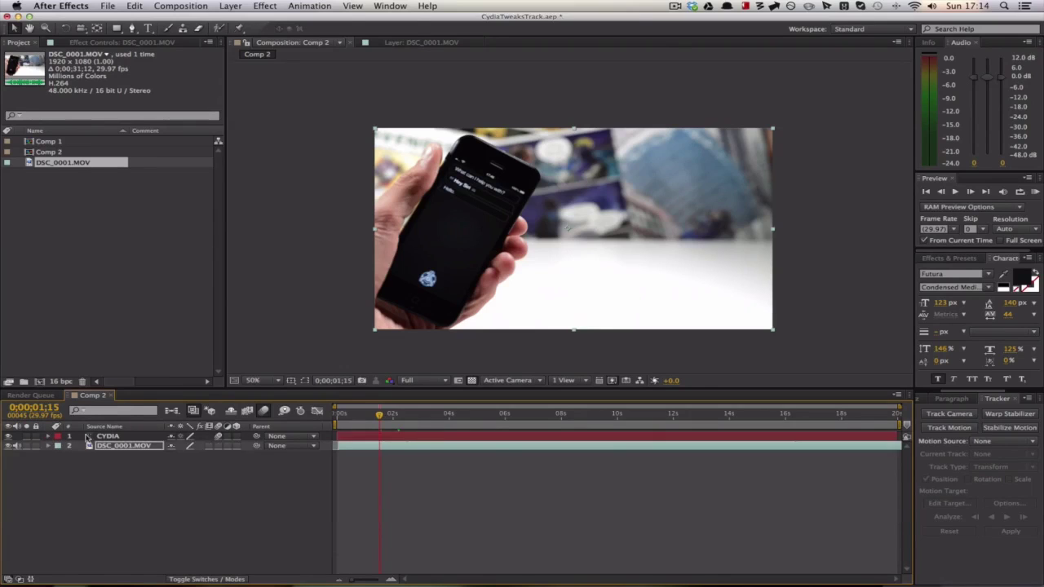
pyautogui.click(409, 435)
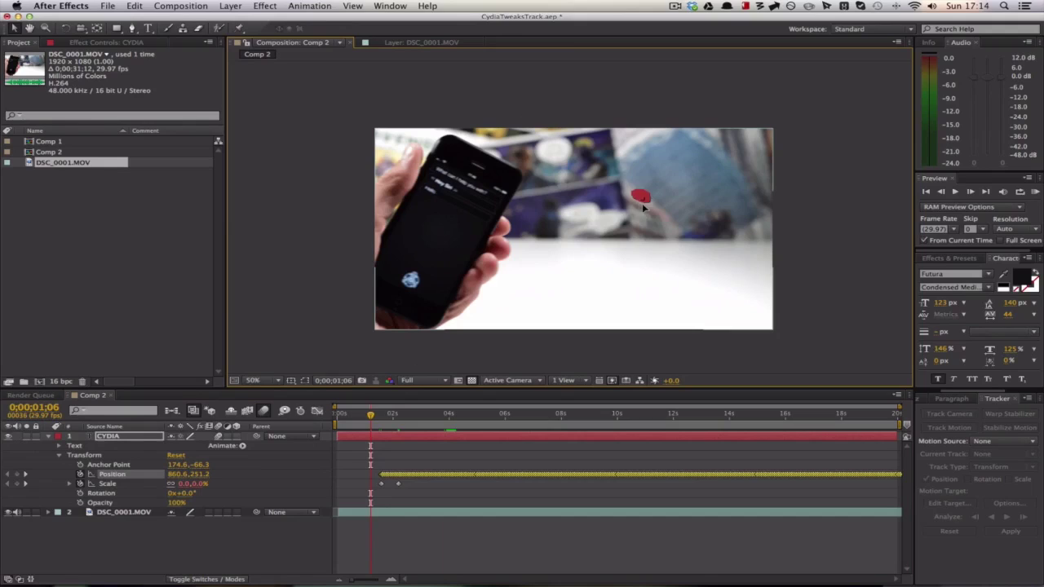
pyautogui.moveTo(630, 207); pyautogui.dragTo(622, 217)
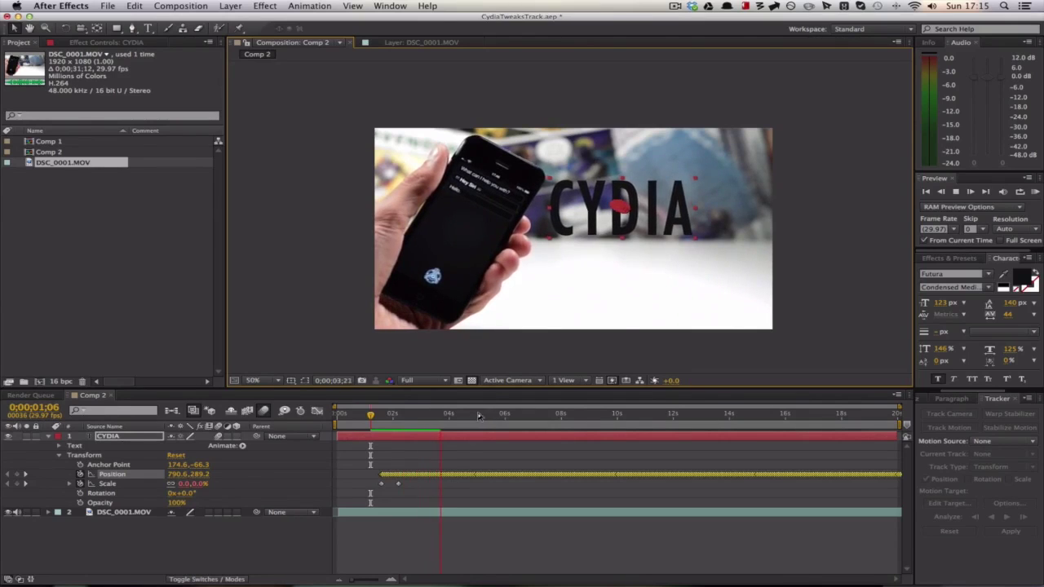
pyautogui.press('space')
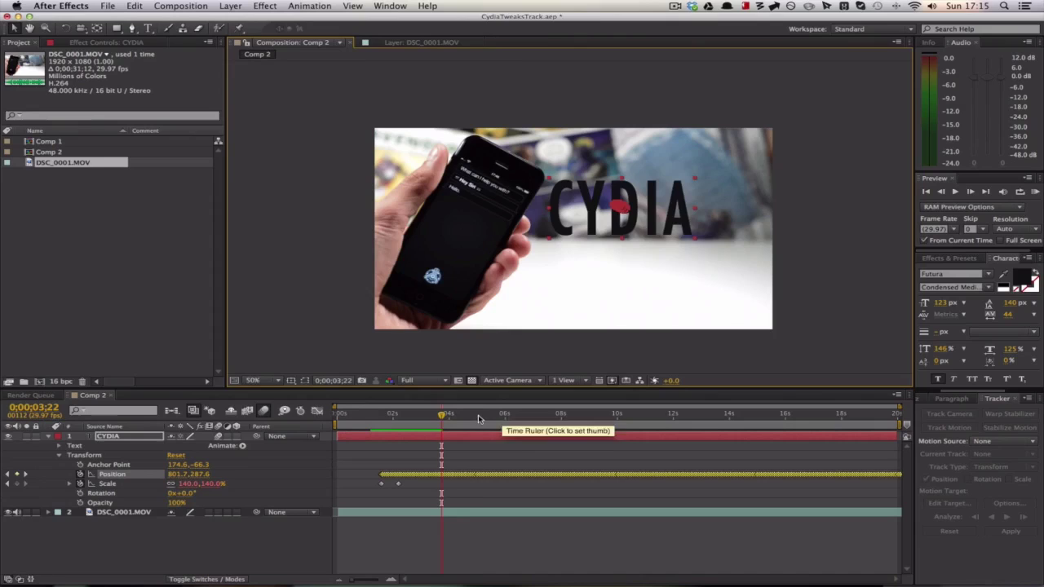
pyautogui.click(478, 414)
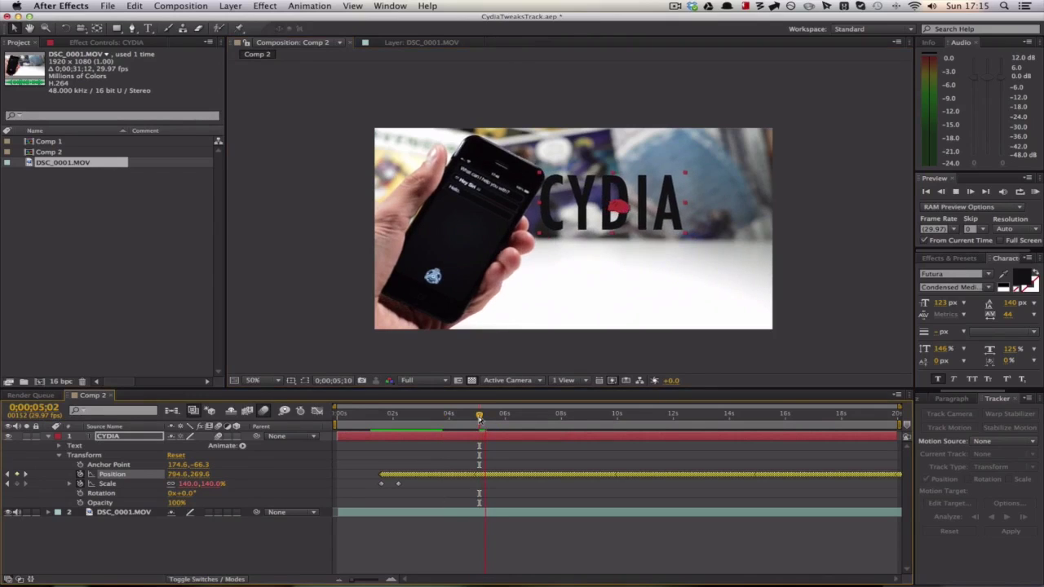